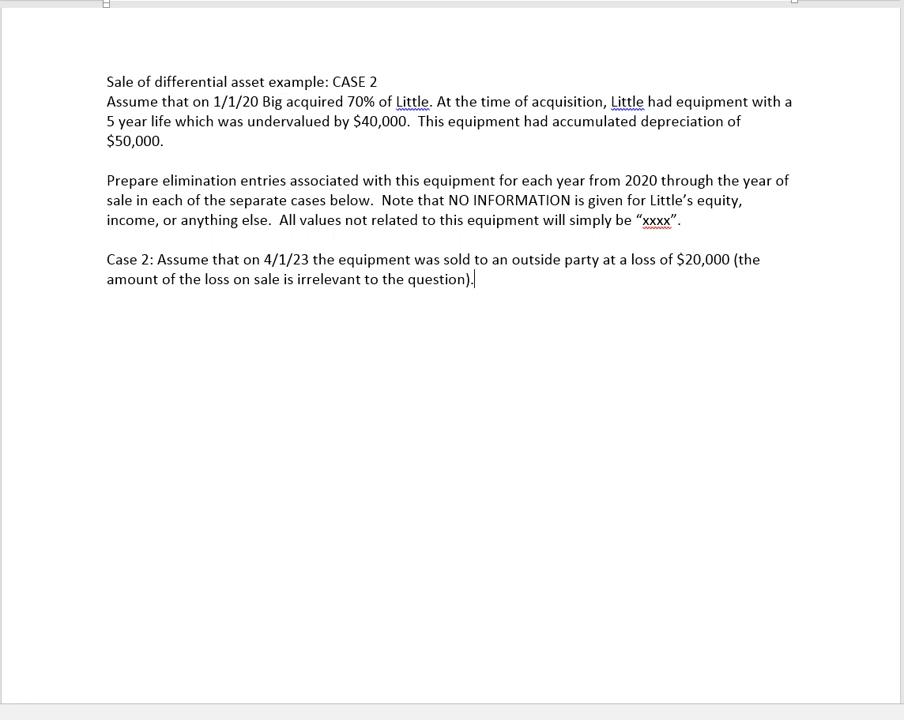
# Step: Start the “S” elimination entry below the Case 2 text with debits of XXX to Little Equity and 40,000 to Equipment
pyautogui.press('Return')
pyautogui.write('"S"')
pyautogui.press('Return')
pyautogui.write('Little Equity')
pyautogui.press('Tab')
pyautogui.press('Tab')
pyautogui.write('XXX')
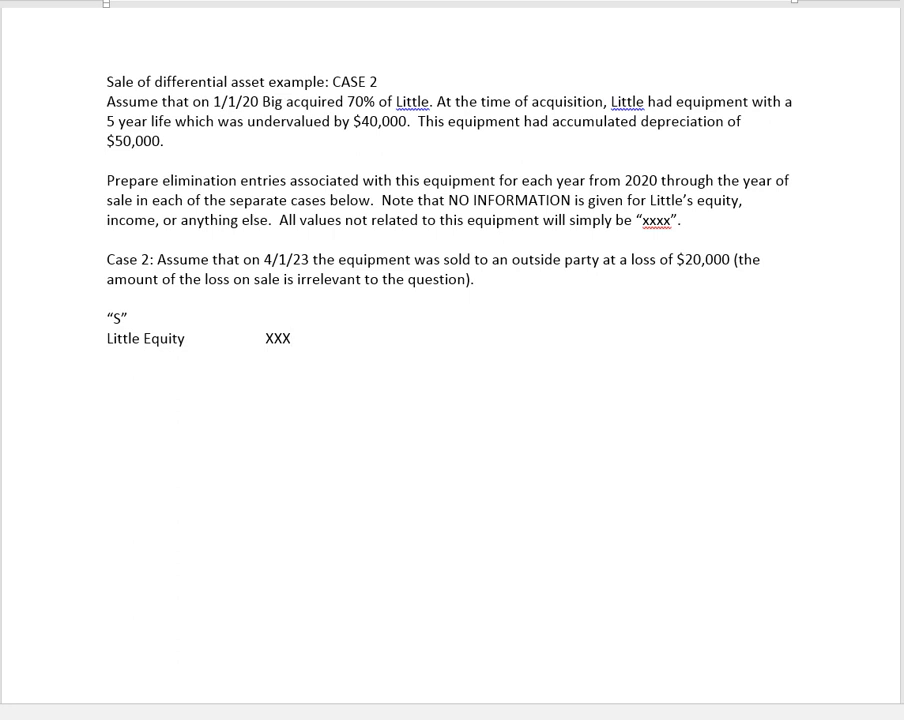
pyautogui.press('Return')
pyautogui.write('Equipment')
pyautogui.press('Tab')
pyautogui.write('40,000')
# Step: Complete the “S” entry with indented credits of XXX to Investment and XXX to NC Interest
pyautogui.press('Return')
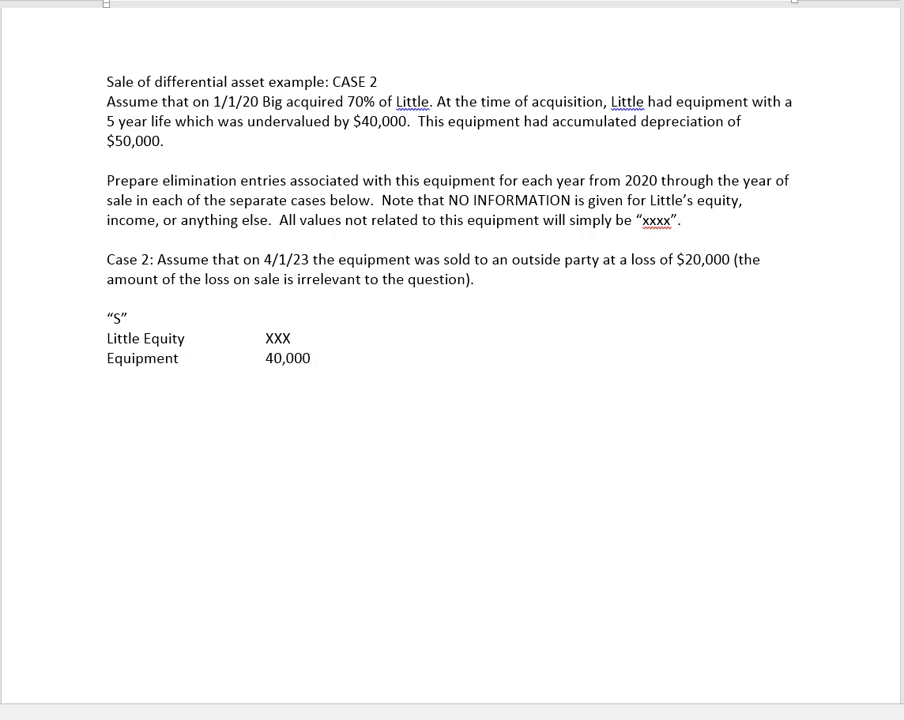
pyautogui.press('Tab')
pyautogui.write('Investment')
pyautogui.press('Tab')
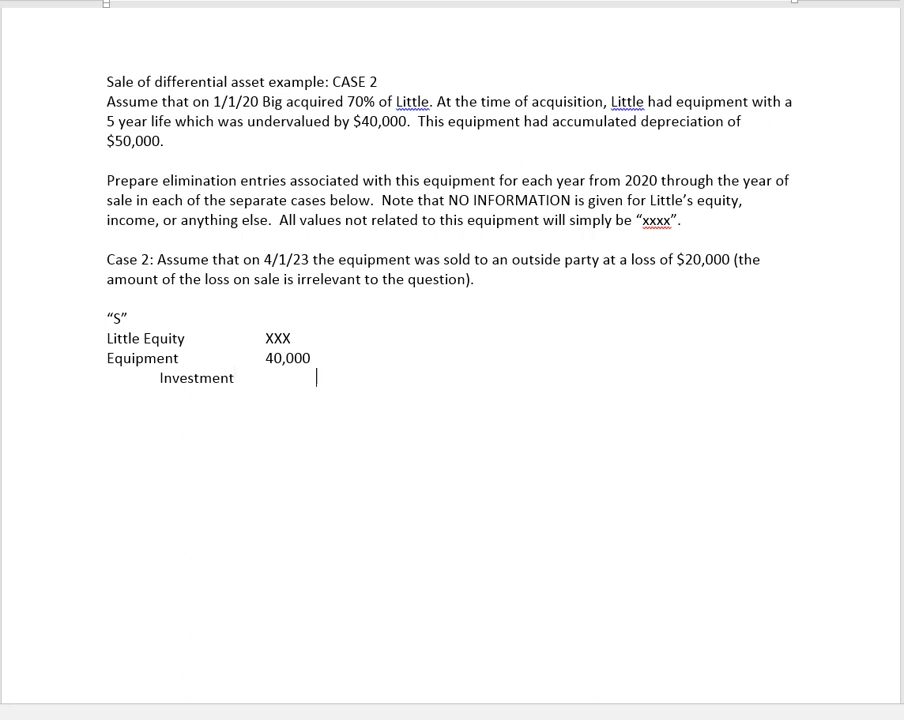
pyautogui.write('XXX')
pyautogui.press('Return')
pyautogui.press('Tab')
pyautogui.write('NC Interest')
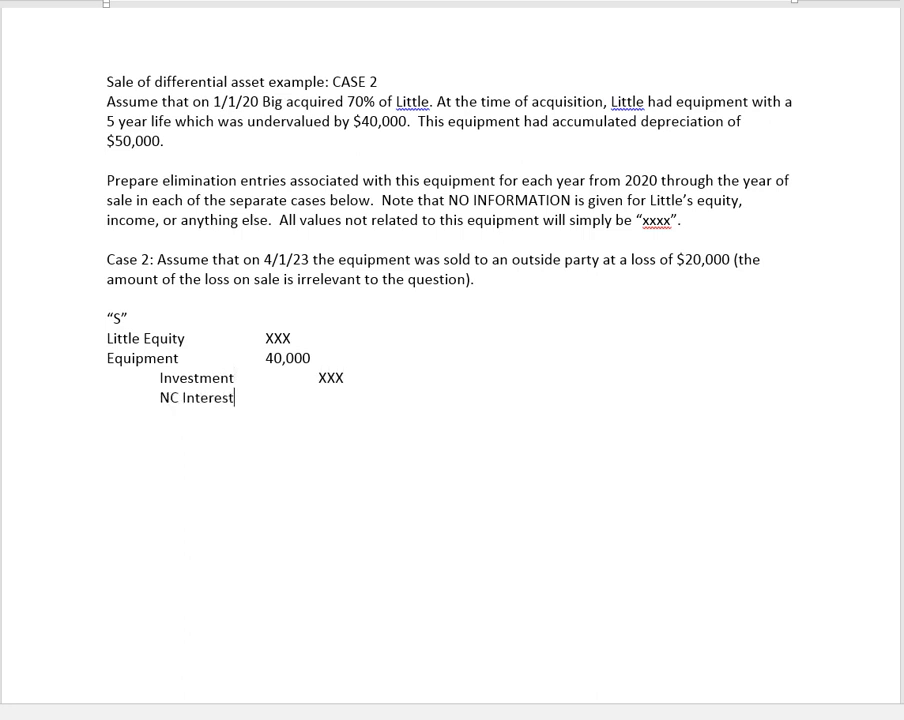
pyautogui.press('Tab')
pyautogui.write('XXX')
# Step: Add a separate entry debiting Accumulated dep. 50,000 and crediting Equipment 50,000
pyautogui.press('Return')
pyautogui.press('Return')
pyautogui.write('Accumulated dep.')
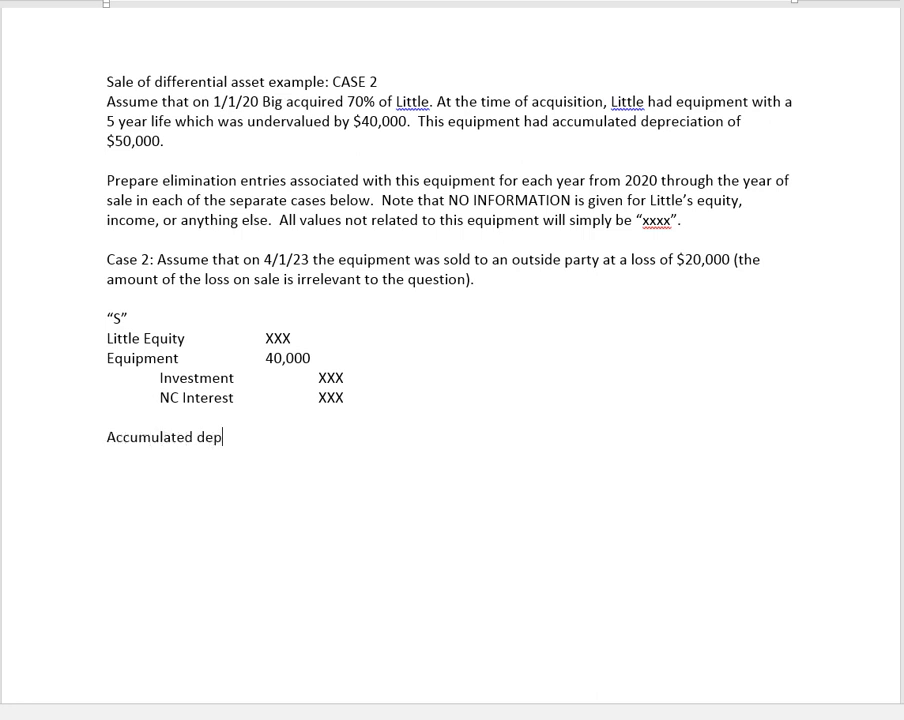
pyautogui.press('Tab')
pyautogui.write('50,000')
pyautogui.press('Return')
pyautogui.press('Tab')
pyautogui.write('Equipment')
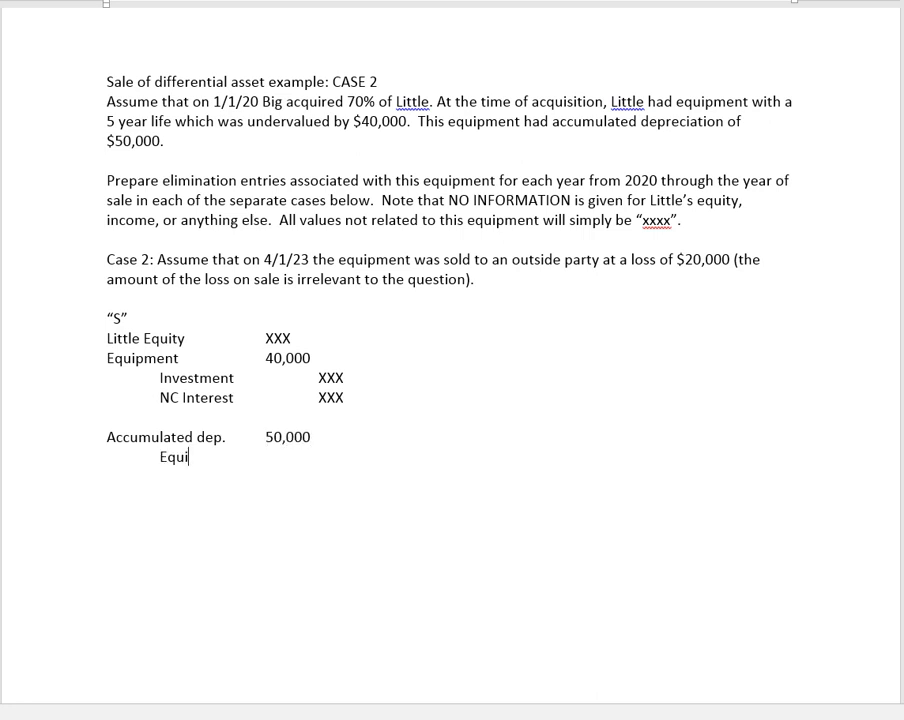
pyautogui.press('Tab')
pyautogui.press('Tab')
pyautogui.write('50,000')
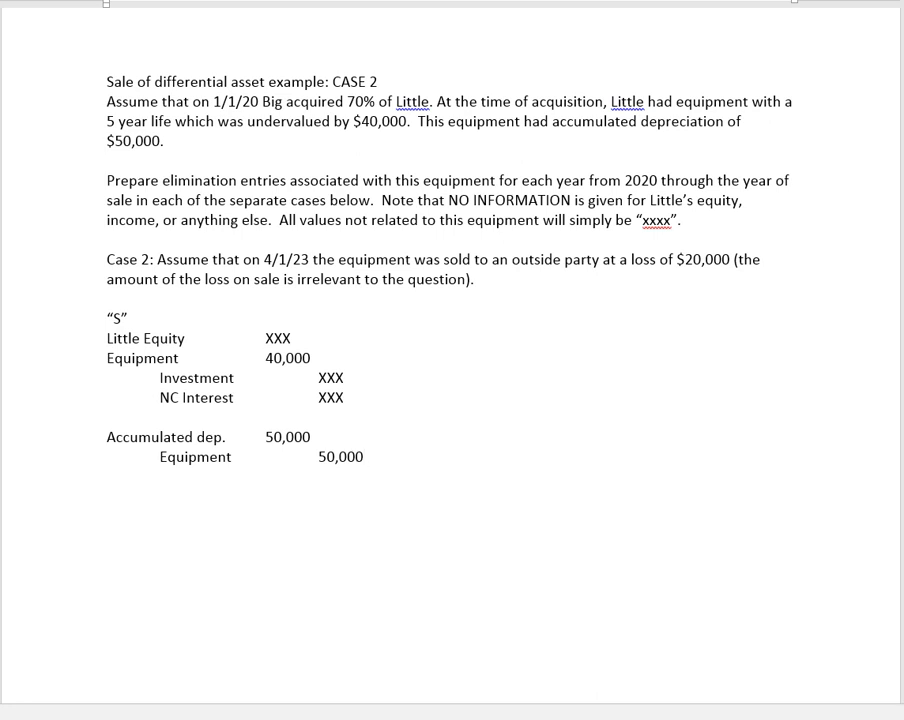
# Step: Add a depreciation entry debiting Dep exp 8,000 and crediting Acc Dep 8,000
pyautogui.press('Return')
pyautogui.write('Dep exp')
pyautogui.press('Tab')
pyautogui.press('Tab')
pyautogui.write('8,000')
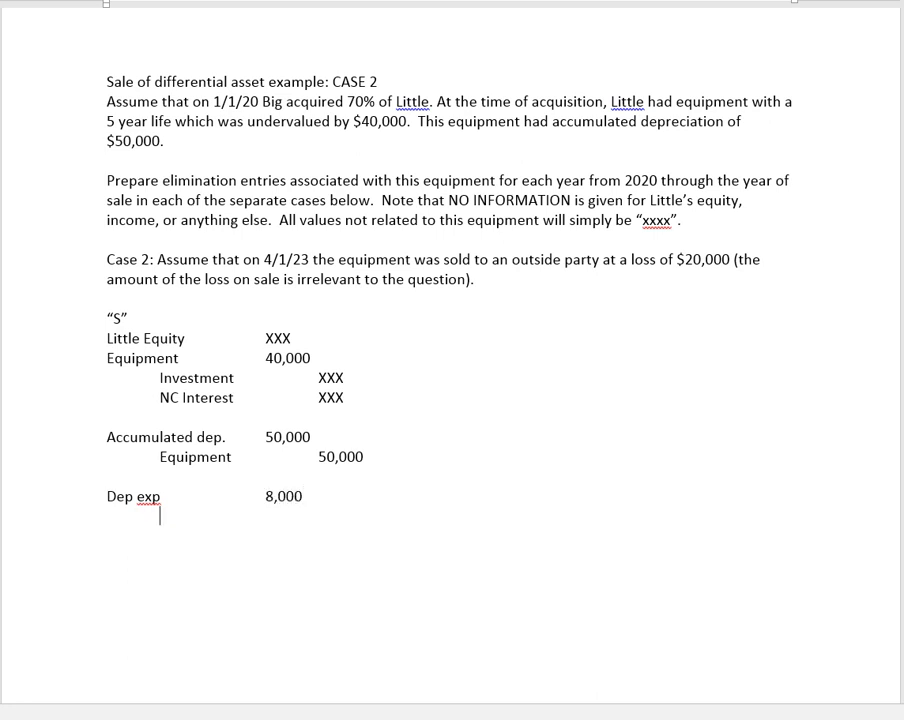
pyautogui.press('Return')
pyautogui.press('Tab')
pyautogui.write('Acc Dep')
pyautogui.press('Tab')
pyautogui.press('Tab')
pyautogui.write('8,000')
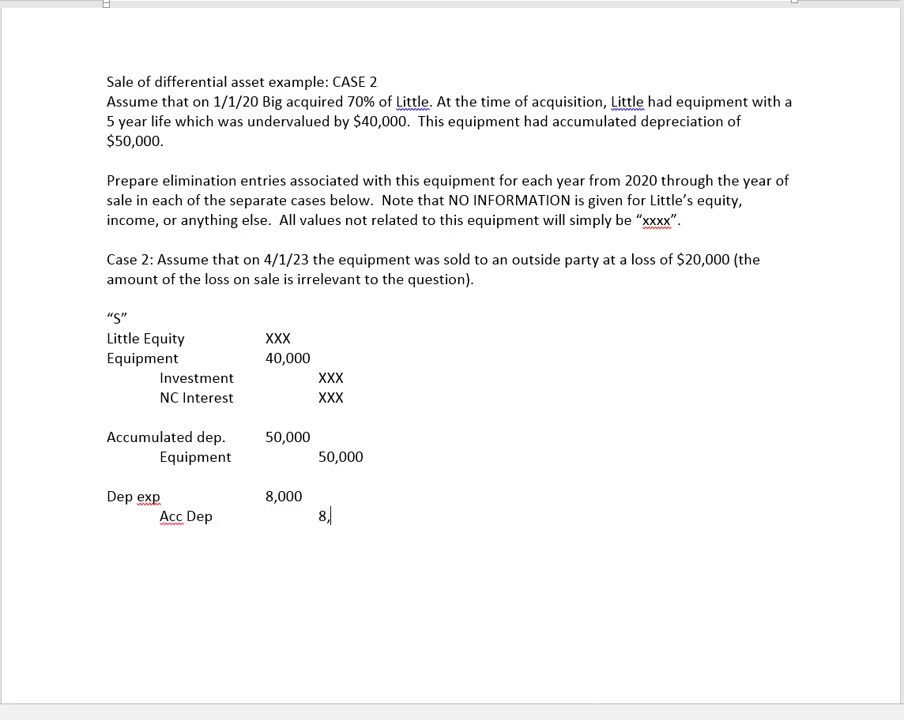
# Step: Leave blank space after the depreciation entry and put the year 2020 in front of the “S” heading
pyautogui.press('Return')
pyautogui.press('Return')
pyautogui.click(107, 318)
pyautogui.write('2020')
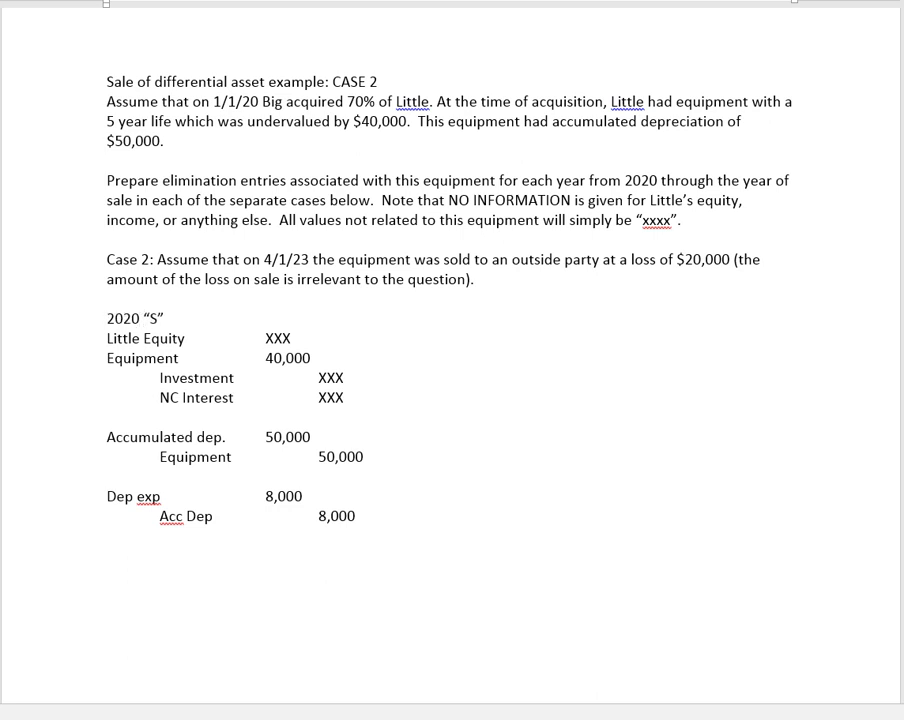
# Step: Duplicate the whole 2020 block of entries below the original and change the copy's heading year to 2021
pyautogui.moveTo(107, 318); pyautogui.dragTo(355, 516)
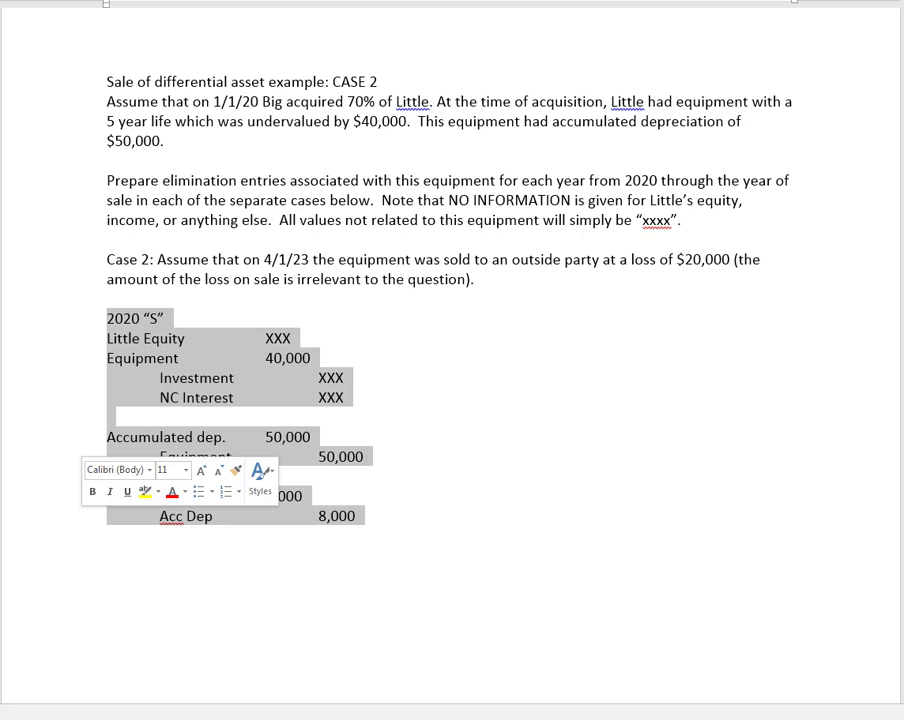
pyautogui.rightClick(150, 383)
pyautogui.click(183, 412)
pyautogui.click(110, 573)
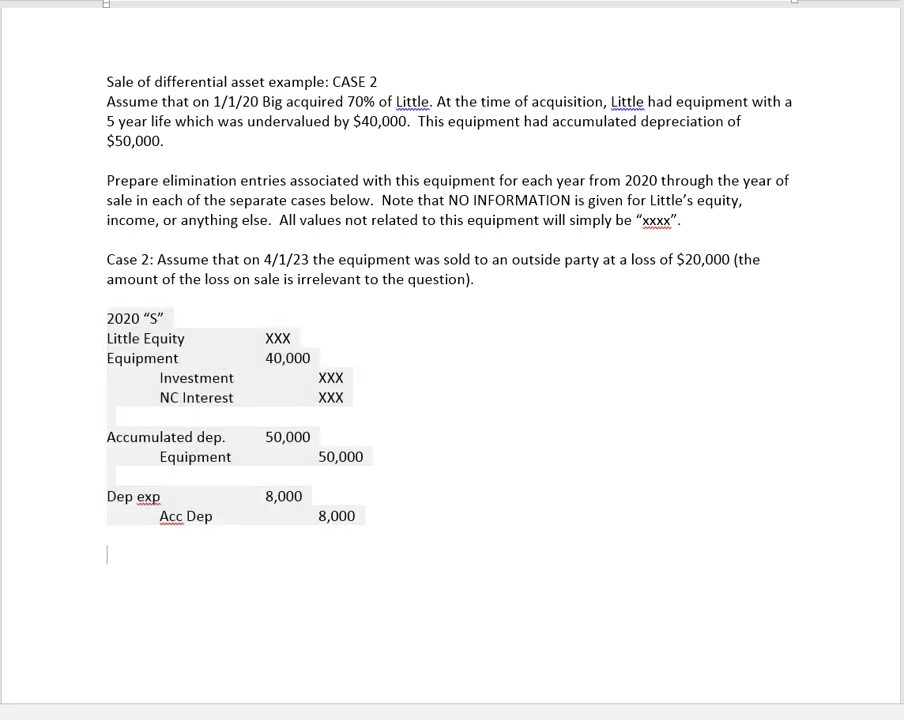
pyautogui.rightClick(133, 570)
pyautogui.click(165, 414)
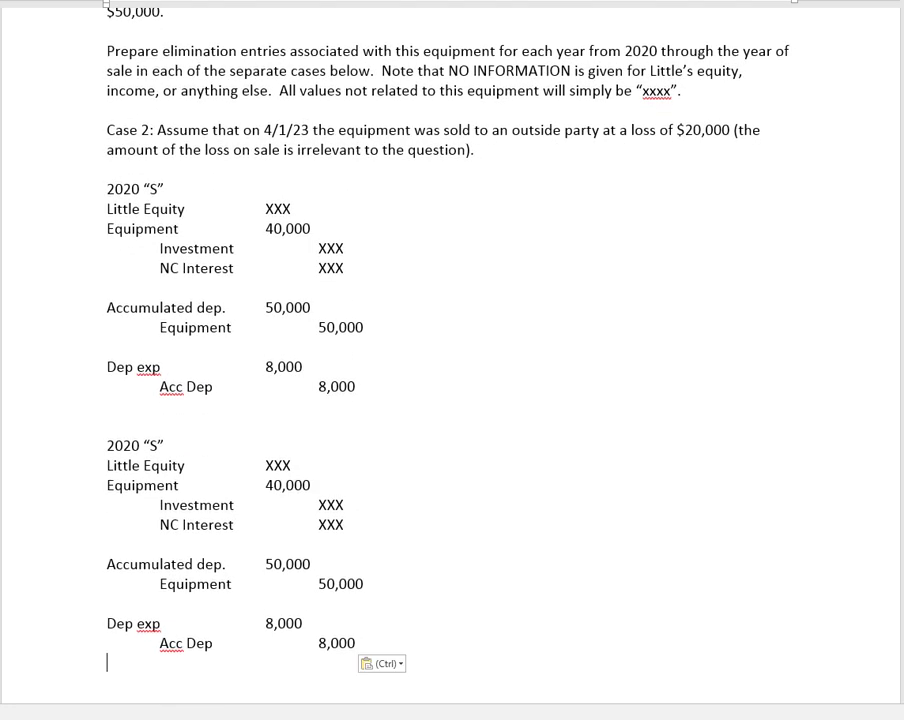
pyautogui.write('1')
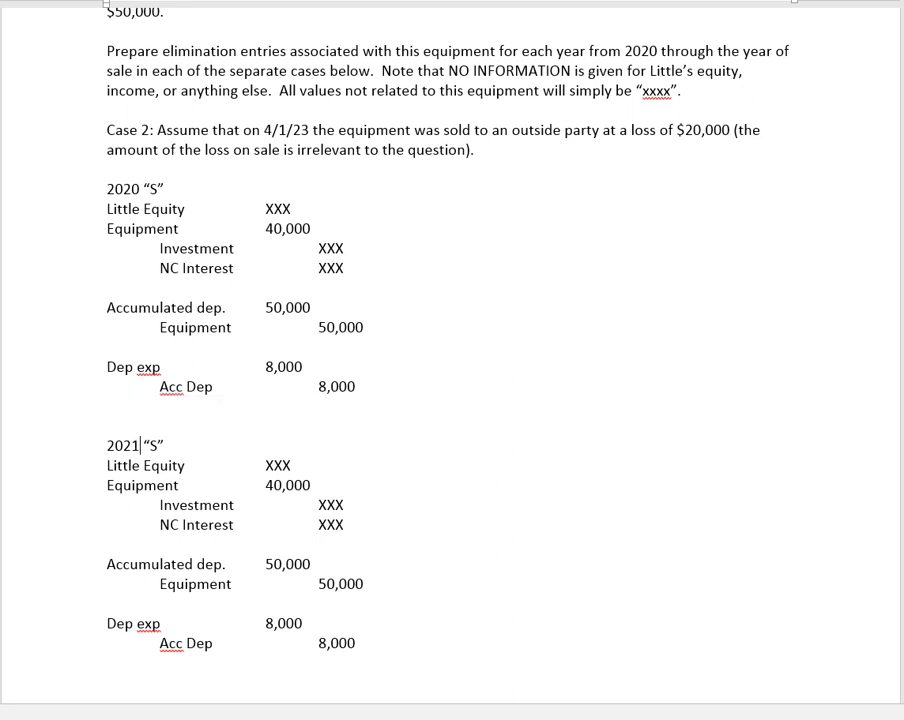
# Step: Insert an indented Acc Dep credit of 8,000 between Equipment and Investment in the 2021 “S” entry
pyautogui.click(312, 485)
pyautogui.press('Return')
pyautogui.press('Tab')
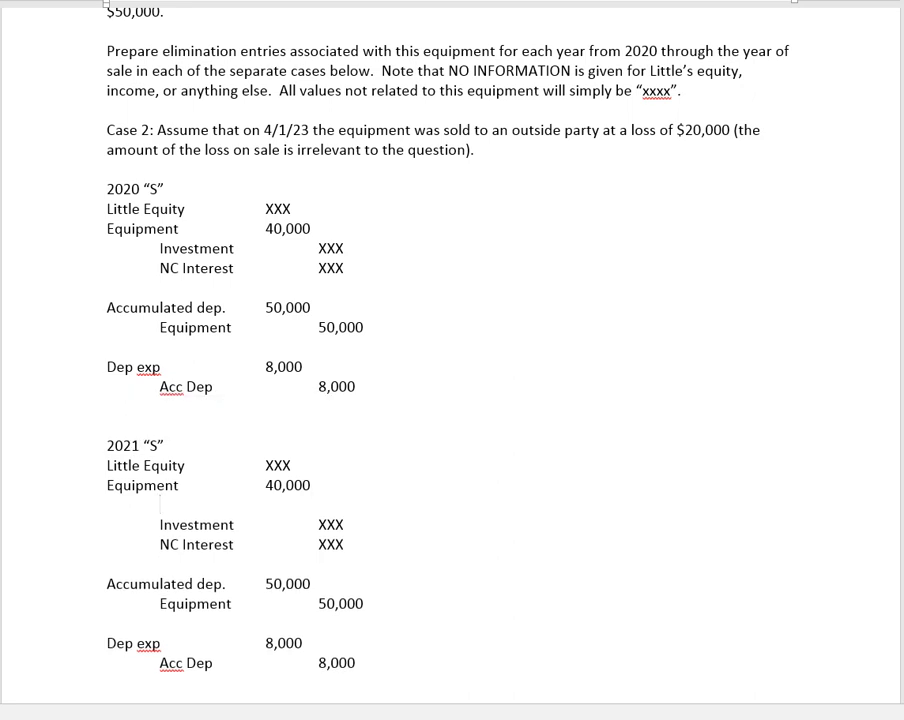
pyautogui.moveTo(94, 209); pyautogui.dragTo(94, 268)
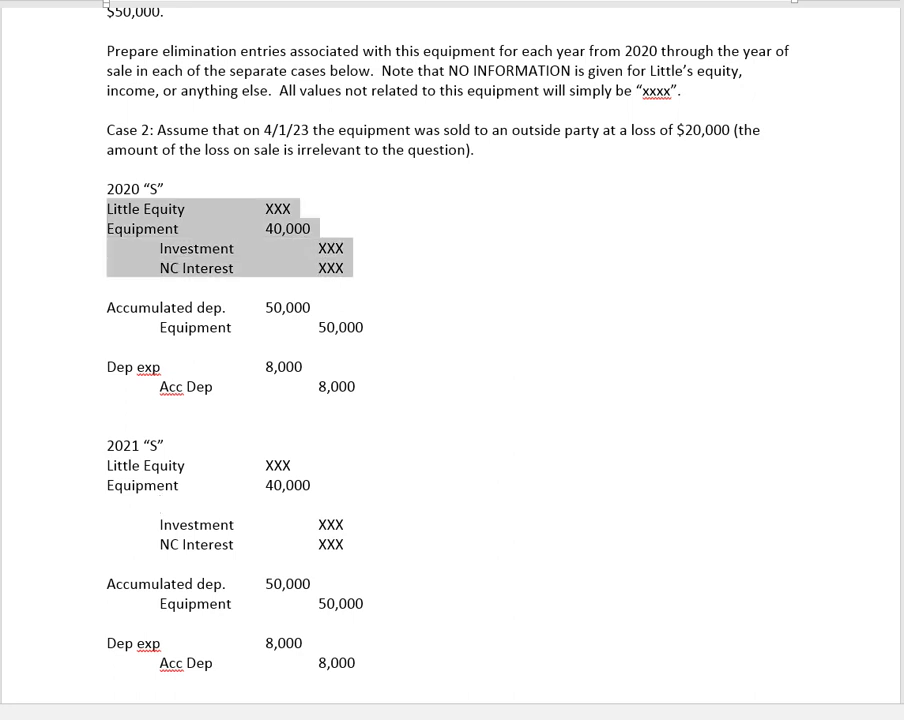
pyautogui.moveTo(94, 367); pyautogui.dragTo(94, 387)
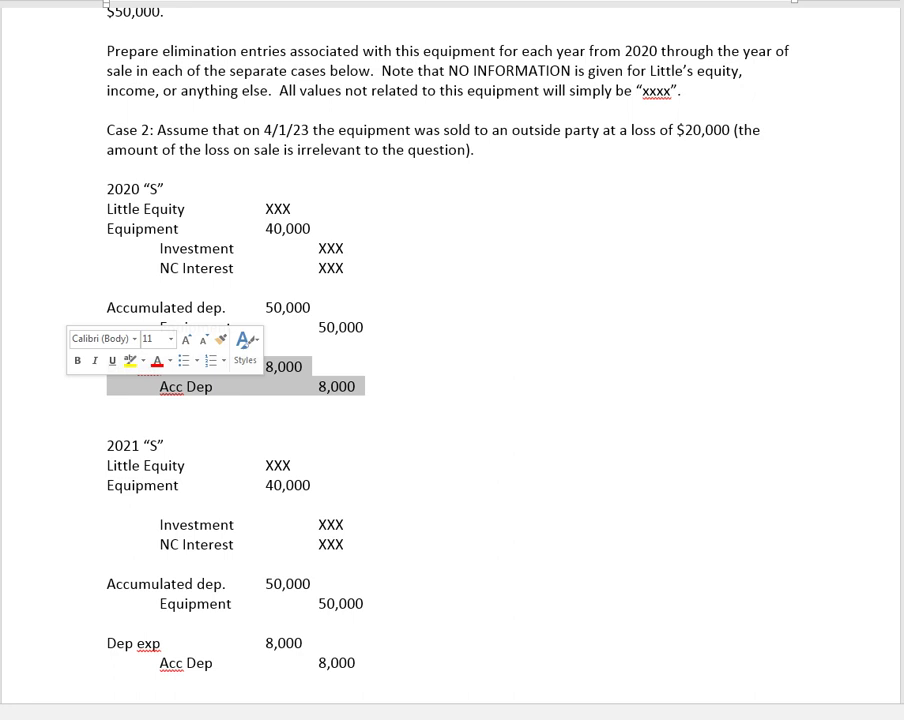
pyautogui.click(236, 408)
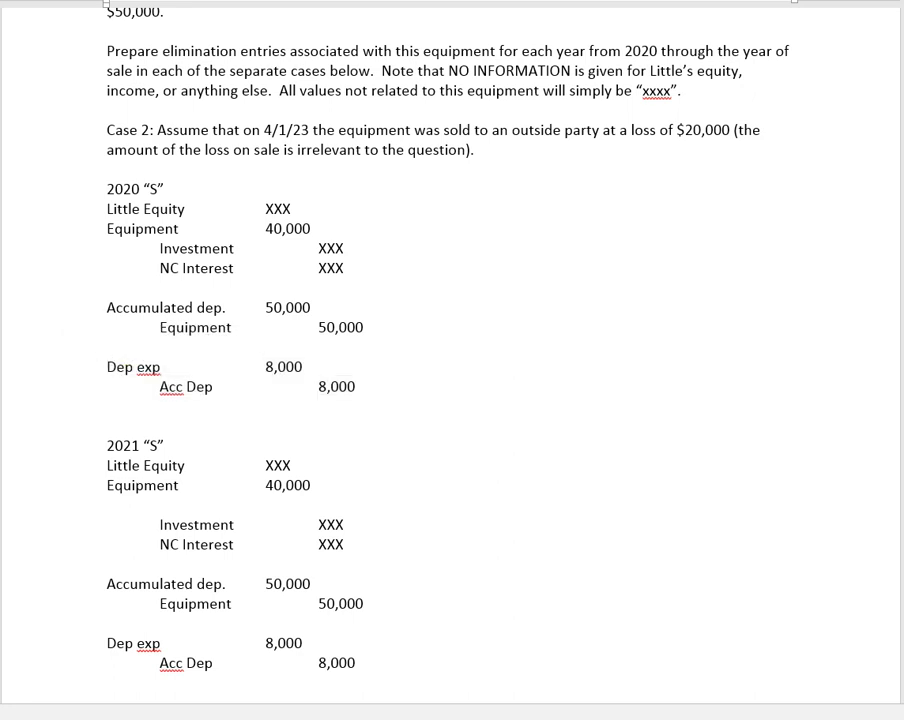
pyautogui.moveTo(107, 367); pyautogui.dragTo(362, 387)
pyautogui.click(160, 504)
pyautogui.write('Acc Dep')
pyautogui.press('Tab')
pyautogui.press('Tab')
pyautogui.write('8,000')
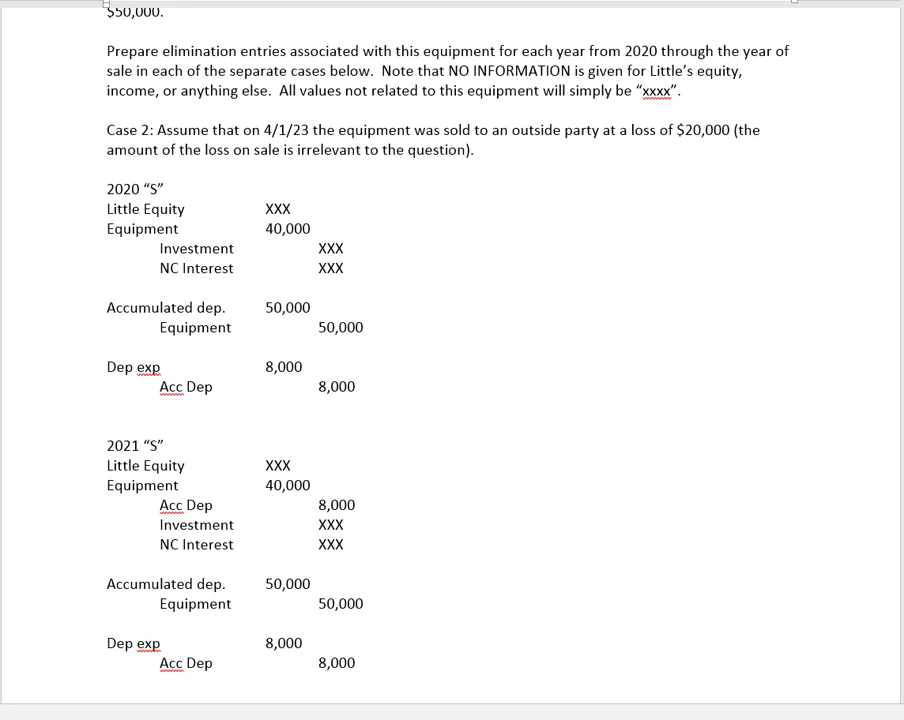
# Step: Highlight the 2021 Equipment and Acc Dep lines together, and the 2021 Accumulated dep. and Equipment entry
pyautogui.moveTo(62, 486); pyautogui.dragTo(62, 506)
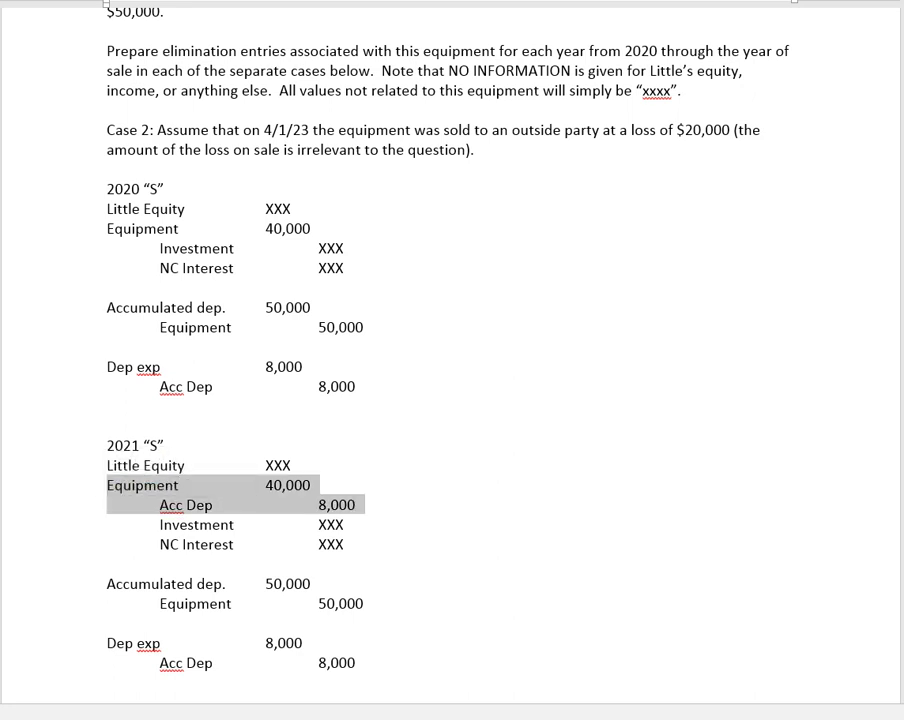
pyautogui.scroll(-5, 450, 360)
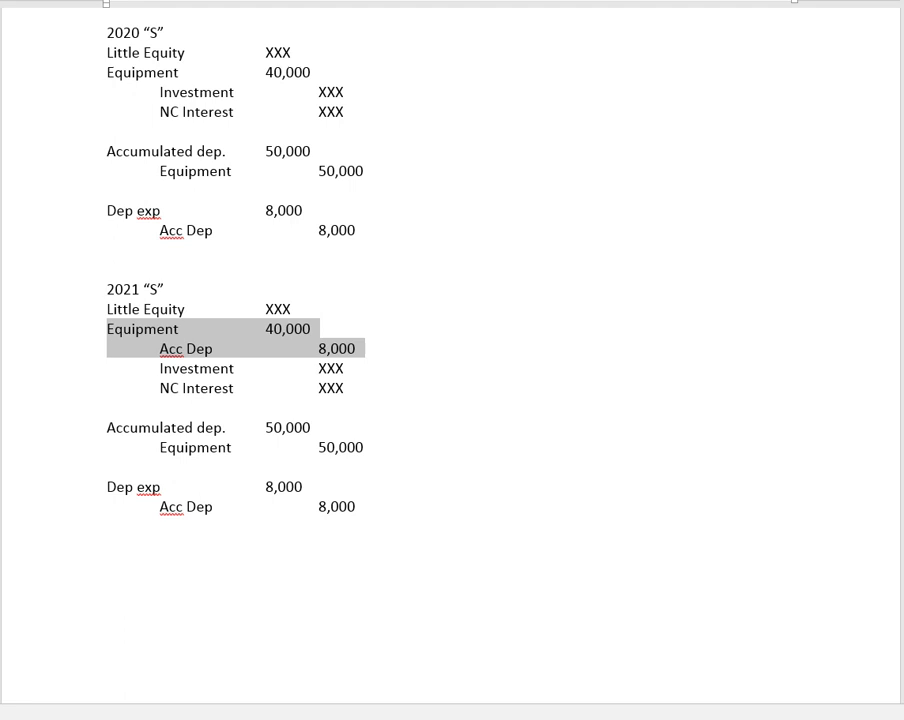
pyautogui.moveTo(62, 428); pyautogui.dragTo(62, 448)
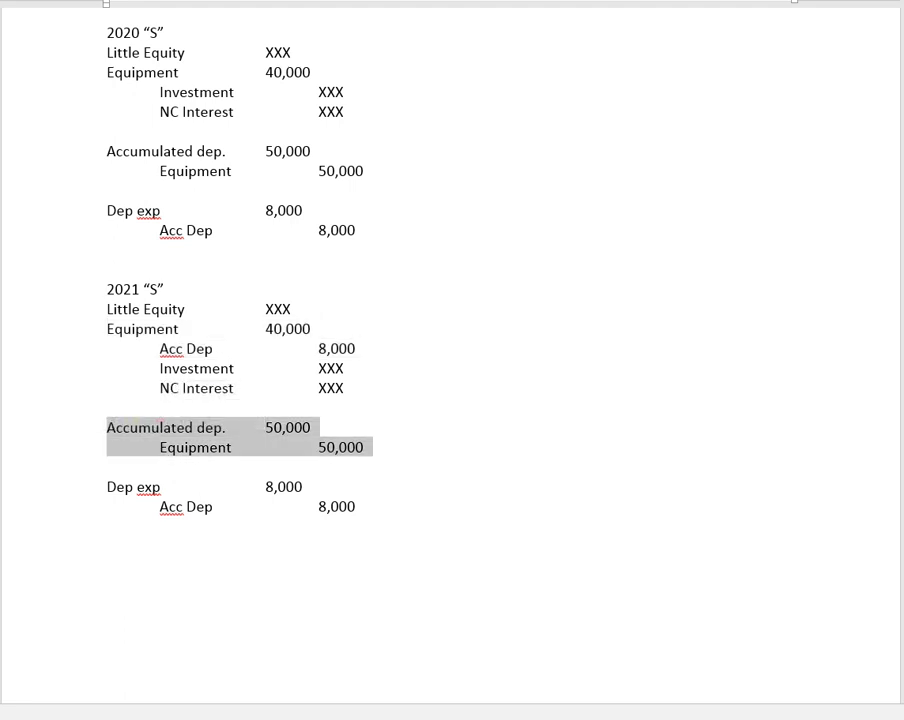
pyautogui.click(108, 368)
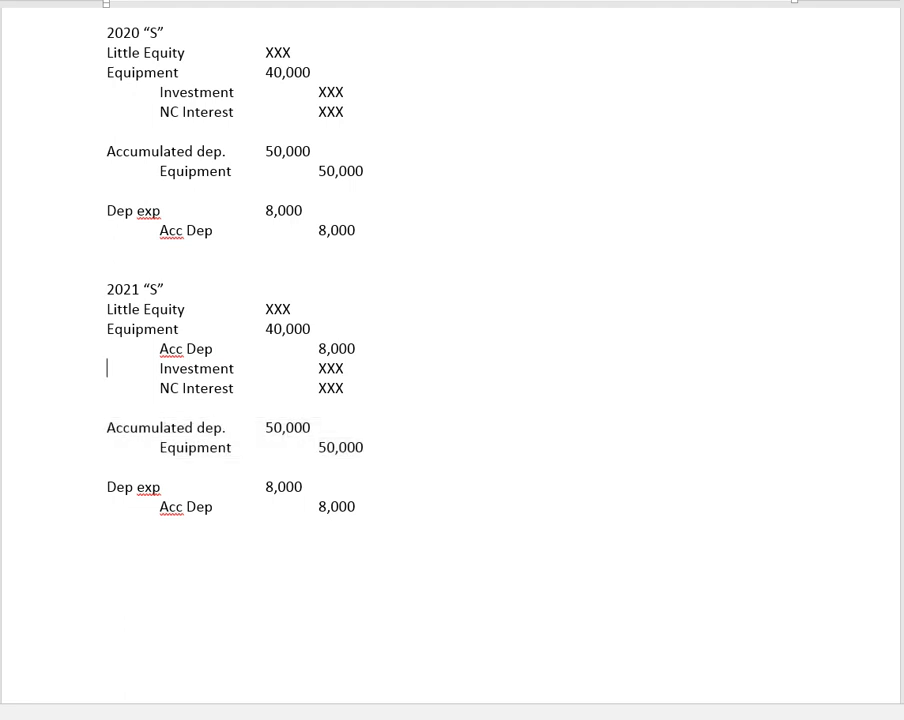
# Step: Copy the complete 2021 block of entries and paste it below the original, separated by blank lines
pyautogui.moveTo(66, 290); pyautogui.dragTo(68, 507)
pyautogui.rightClick(143, 348)
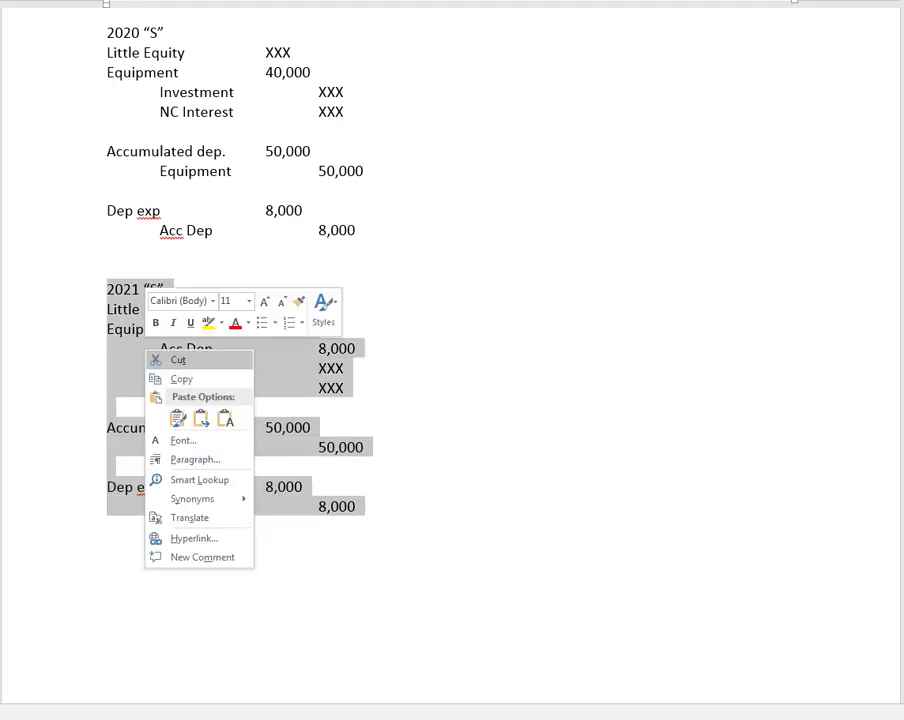
pyautogui.click(181, 379)
pyautogui.click(108, 526)
pyautogui.rightClick(128, 556)
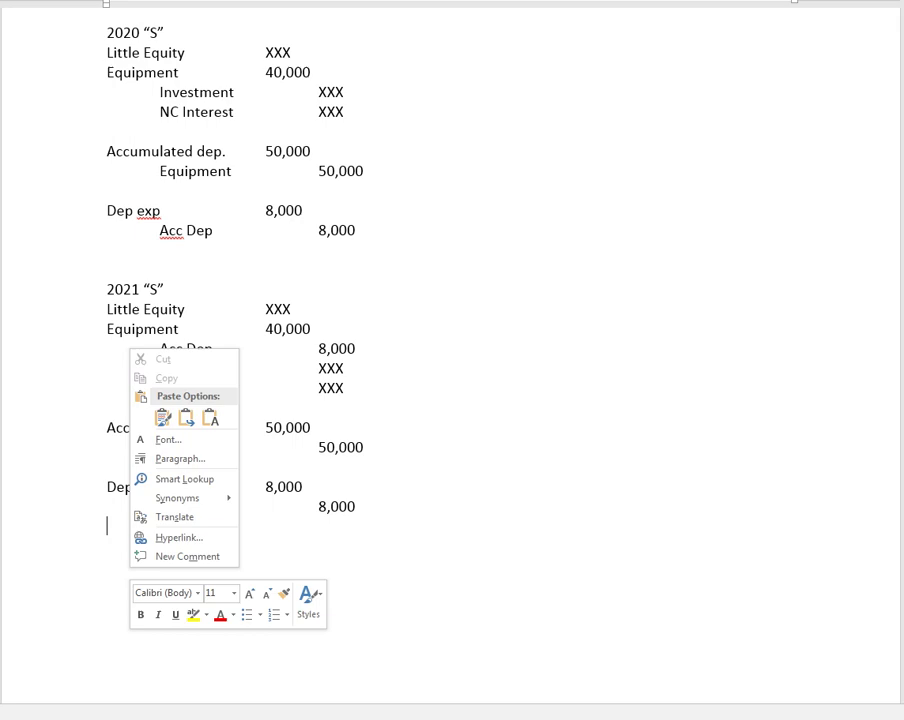
pyautogui.click(168, 532)
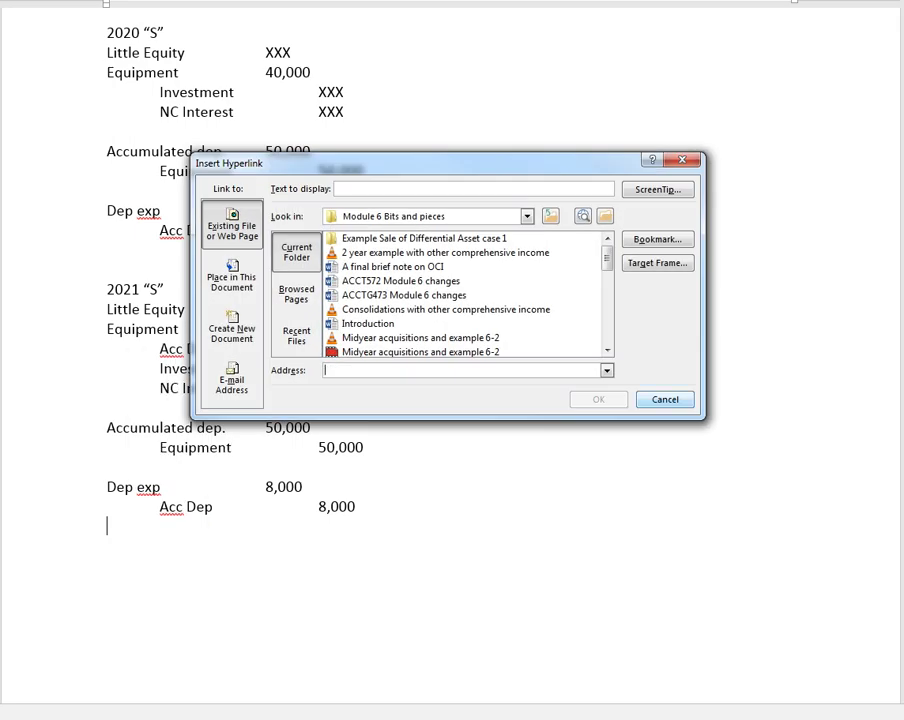
pyautogui.click(665, 399)
pyautogui.press('Return')
pyautogui.press('Return')
pyautogui.rightClick(132, 568)
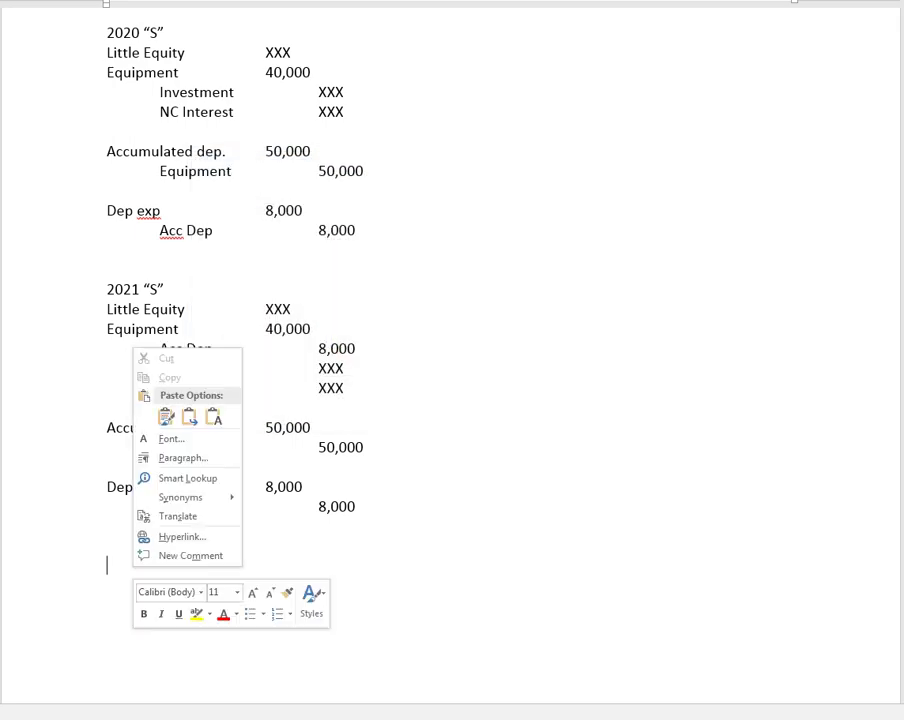
pyautogui.click(166, 416)
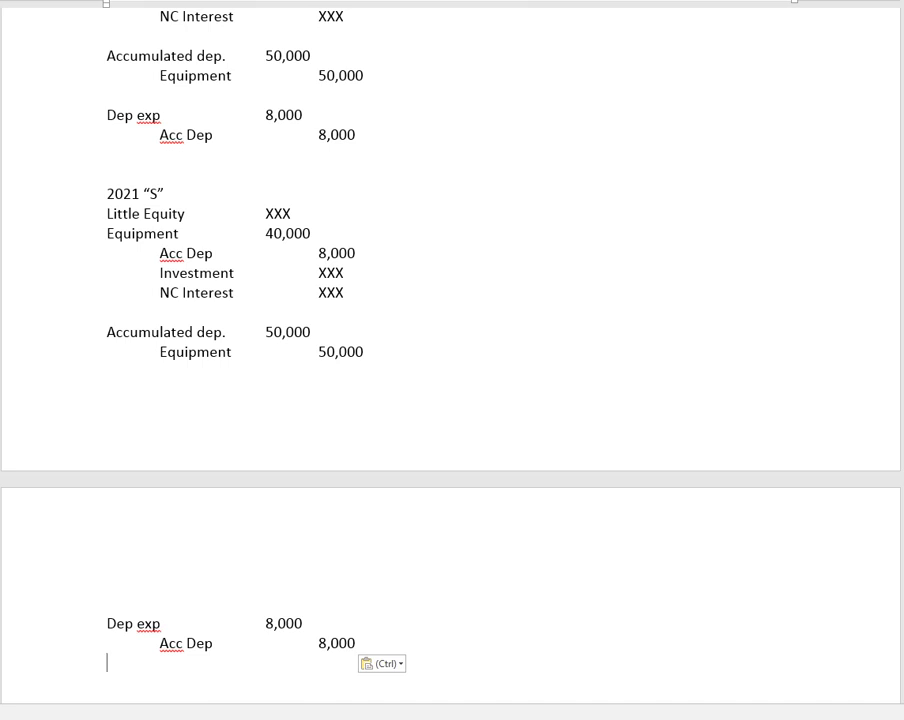
# Step: Move the pasted block of entries to the start of the next page by inserting blank lines above its heading
pyautogui.click(108, 174)
pyautogui.press('Down')
pyautogui.press('Return')
pyautogui.press('Return')
pyautogui.press('Return')
pyautogui.press('Return')
pyautogui.press('Return')
pyautogui.press('Return')
pyautogui.press('Return')
pyautogui.press('Return')
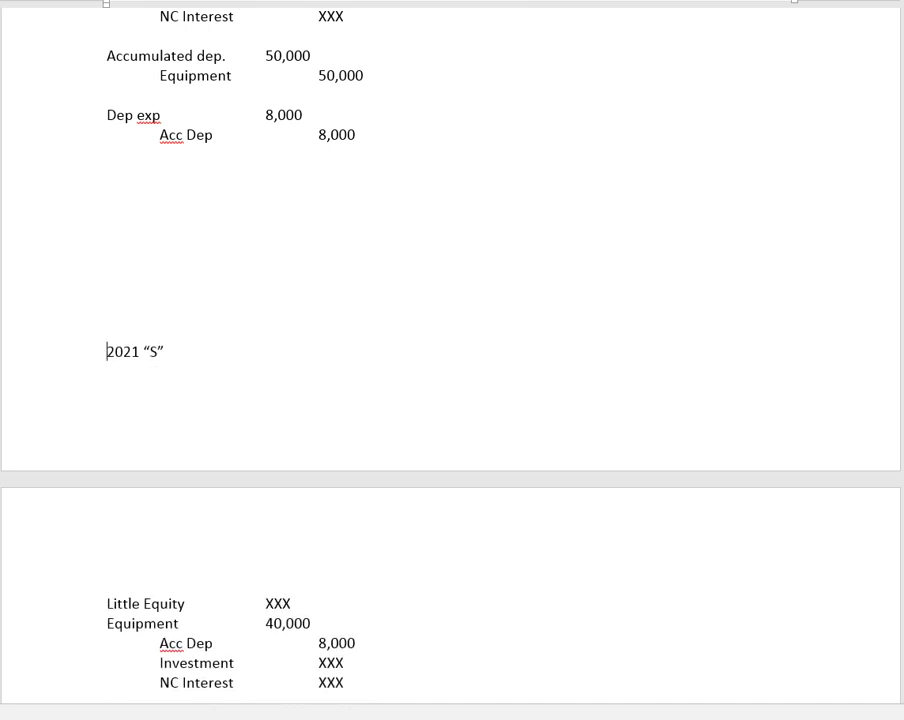
pyautogui.press('Return')
pyautogui.scroll(-5, 450, 360)
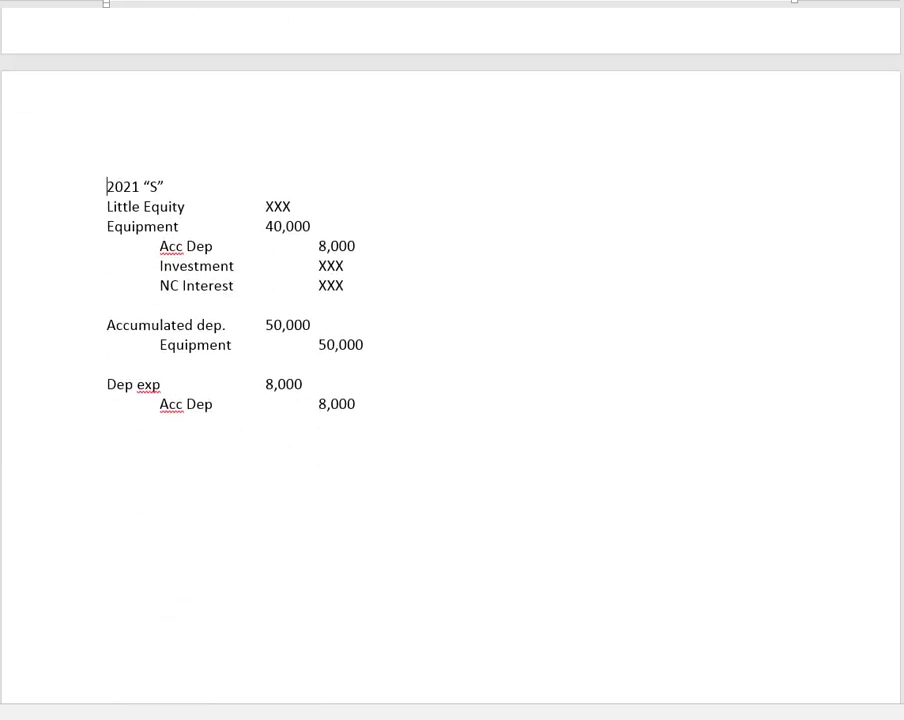
# Step: Try 16,000 as the Acc Dep credit in the pasted “S” entry, and undo the edits back through the paste
pyautogui.moveTo(318, 246); pyautogui.dragTo(326, 246)
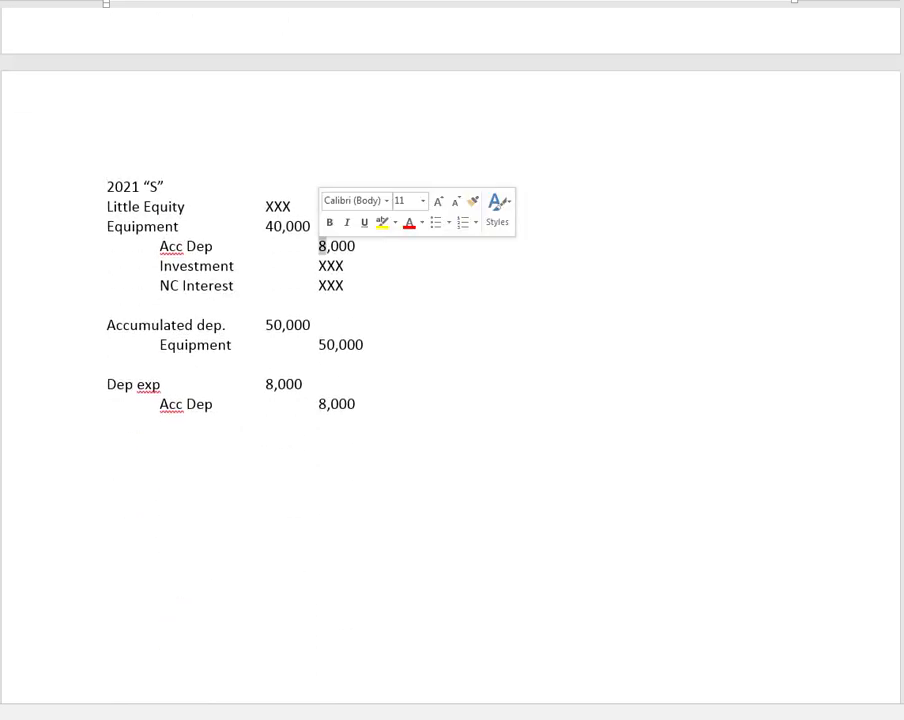
pyautogui.write('16')
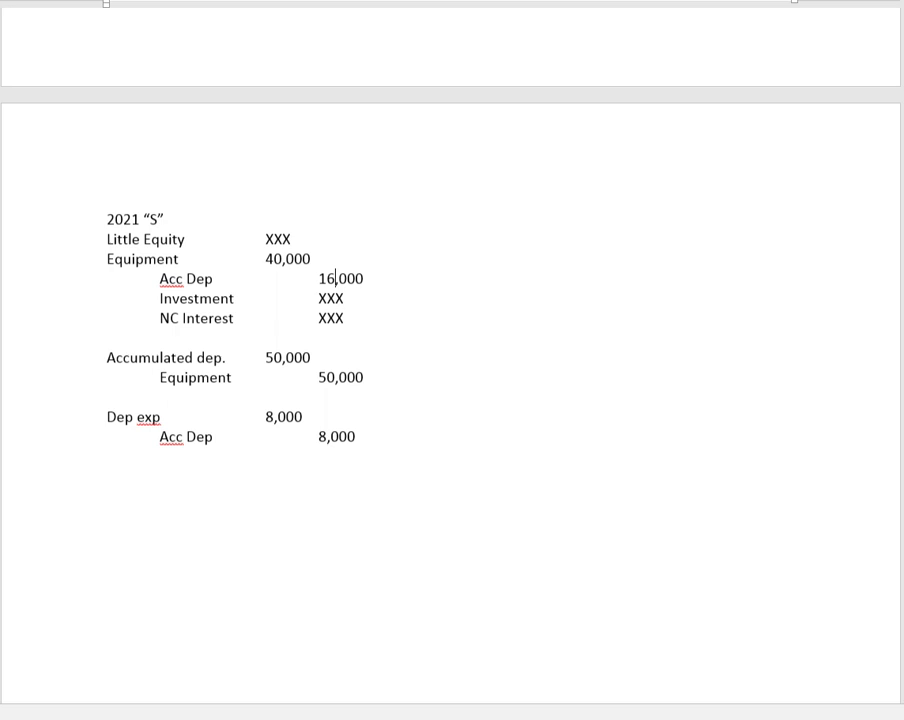
pyautogui.hotkey('ctrl', 'z')
pyautogui.hotkey('ctrl', 'z')
pyautogui.hotkey('ctrl', 'z')
# Step: Highlight both Acc Dep credit lines in the 2021 entries together
pyautogui.scroll(1, 450, 360)
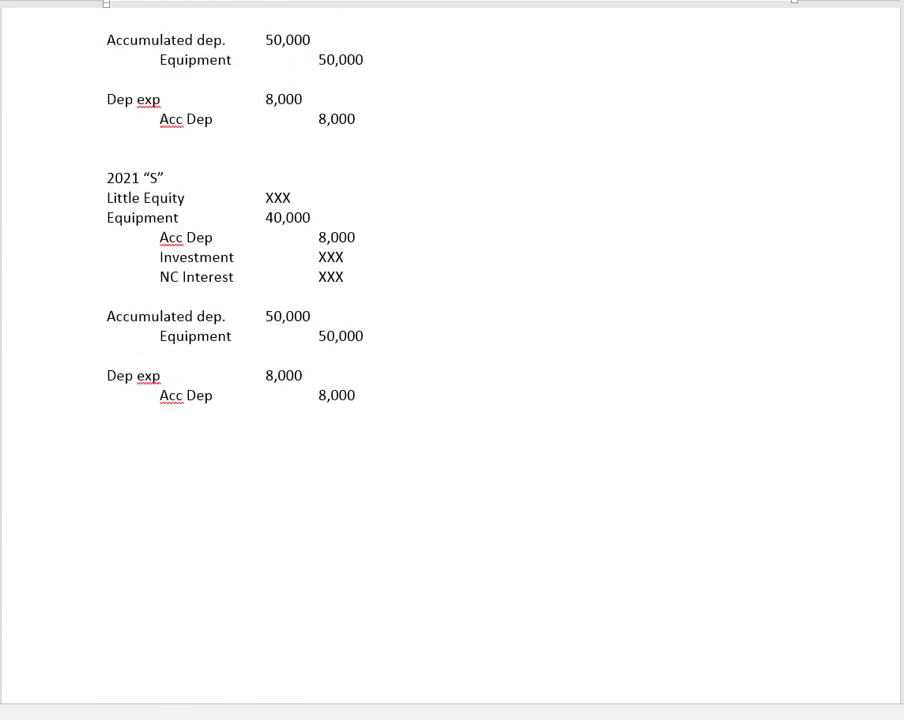
pyautogui.click(72, 238)
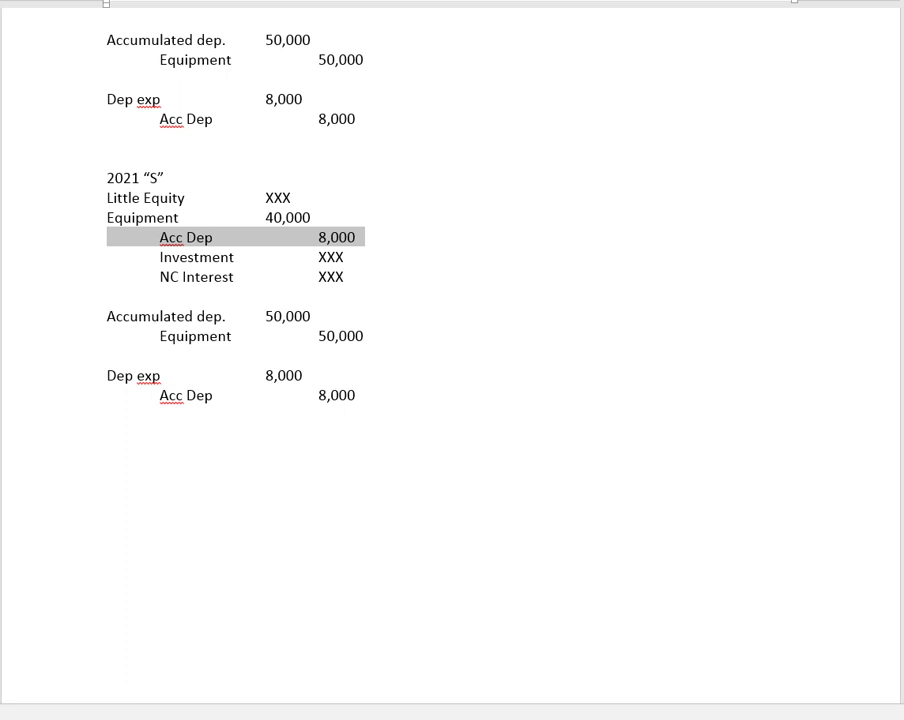
pyautogui.keyDown('ctrl'); pyautogui.click(78, 396); pyautogui.keyUp('ctrl')
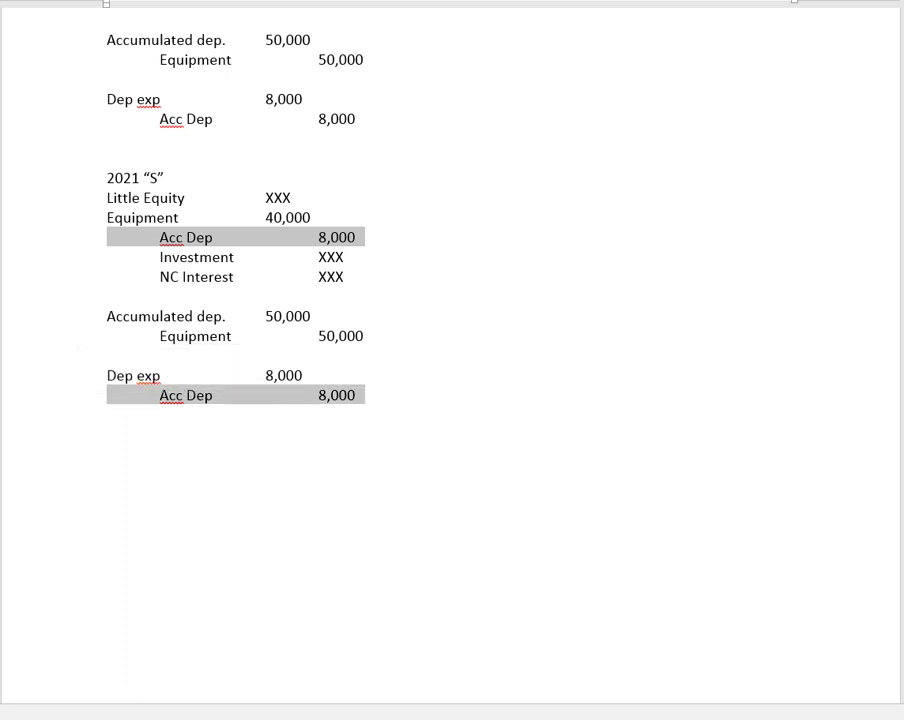
# Step: Highlight the 2021 Accumulated dep. and Equipment reclassification entry, followed by both 2021 Acc Dep credit lines together
pyautogui.moveTo(107, 317); pyautogui.dragTo(373, 337)
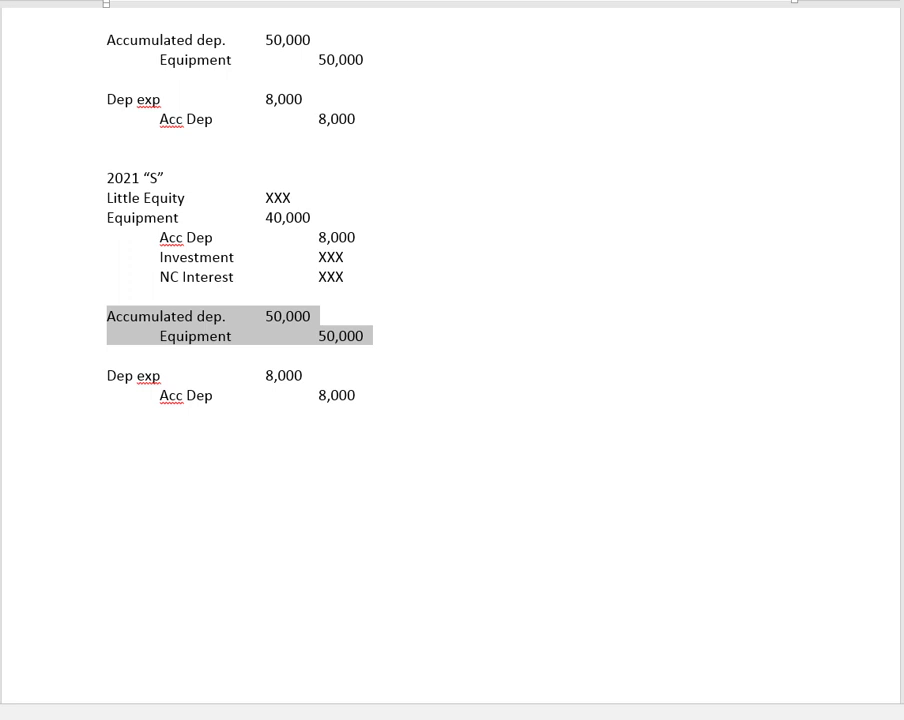
pyautogui.click(107, 450)
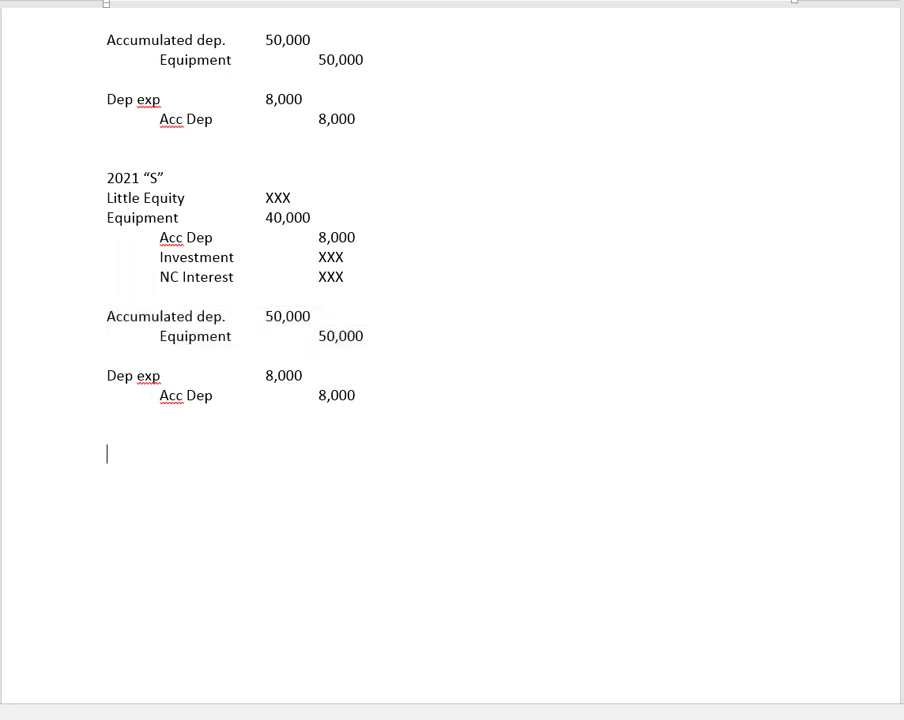
pyautogui.click(85, 238)
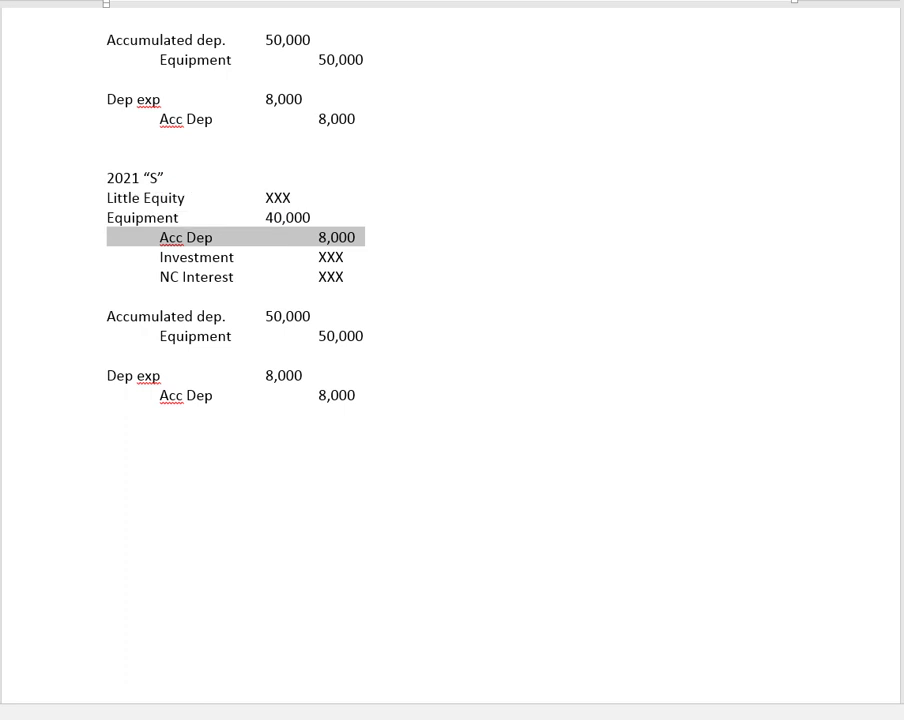
pyautogui.keyDown('ctrl'); pyautogui.click(85, 396); pyautogui.keyUp('ctrl')
# Step: Review the copied block on the next page and change the year in its “S” heading to 2022
pyautogui.scroll(-7, 85, 396)
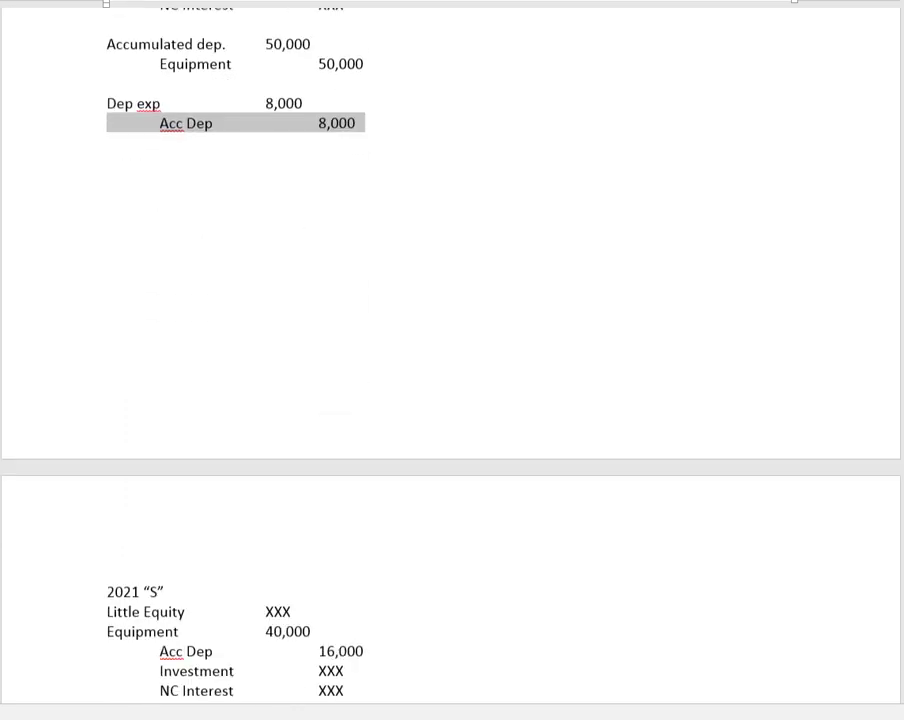
pyautogui.moveTo(318, 506); pyautogui.dragTo(364, 506)
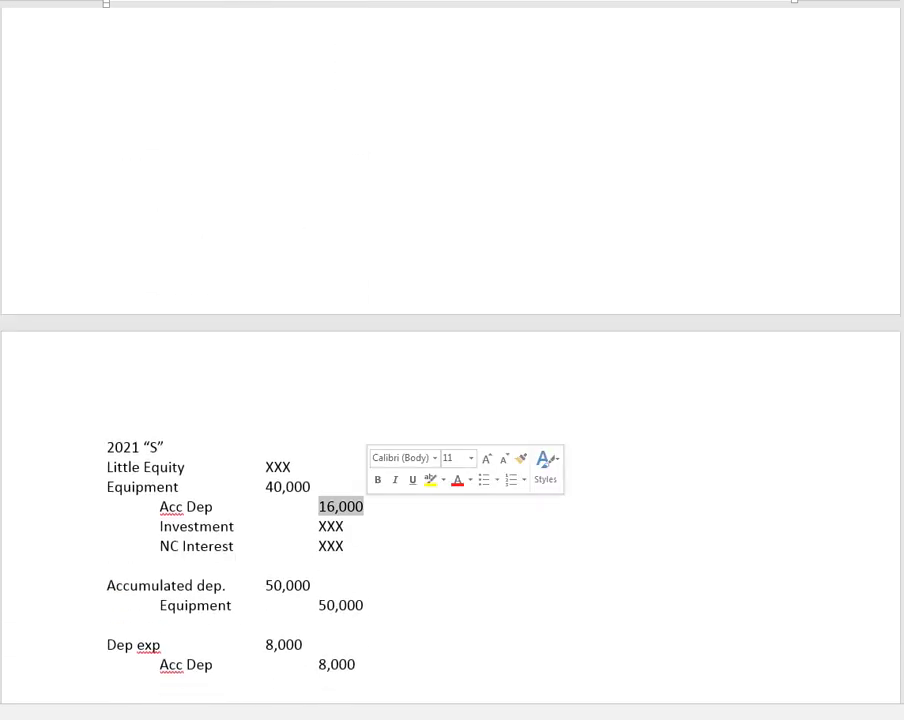
pyautogui.scroll(-3, 364, 506)
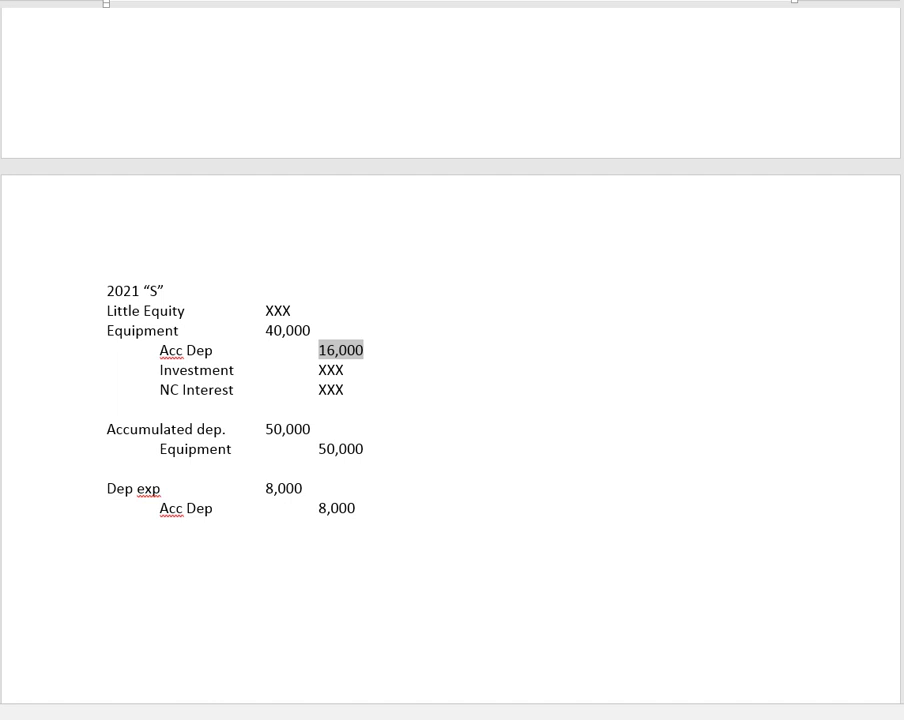
pyautogui.moveTo(60, 430); pyautogui.dragTo(60, 449)
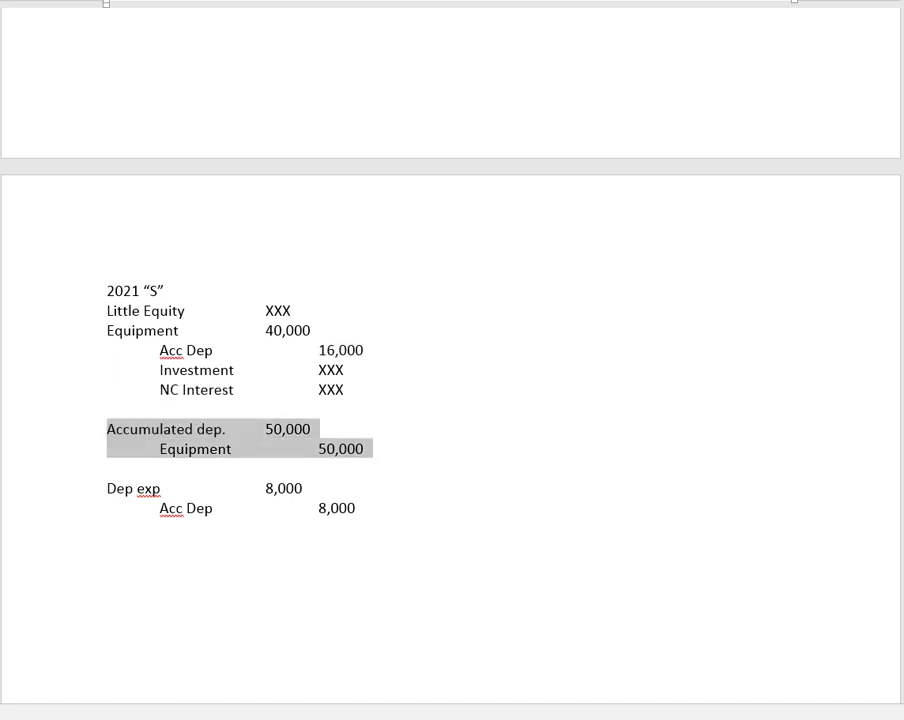
pyautogui.click(136, 290)
pyautogui.press('BackSpace')
pyautogui.write('2')
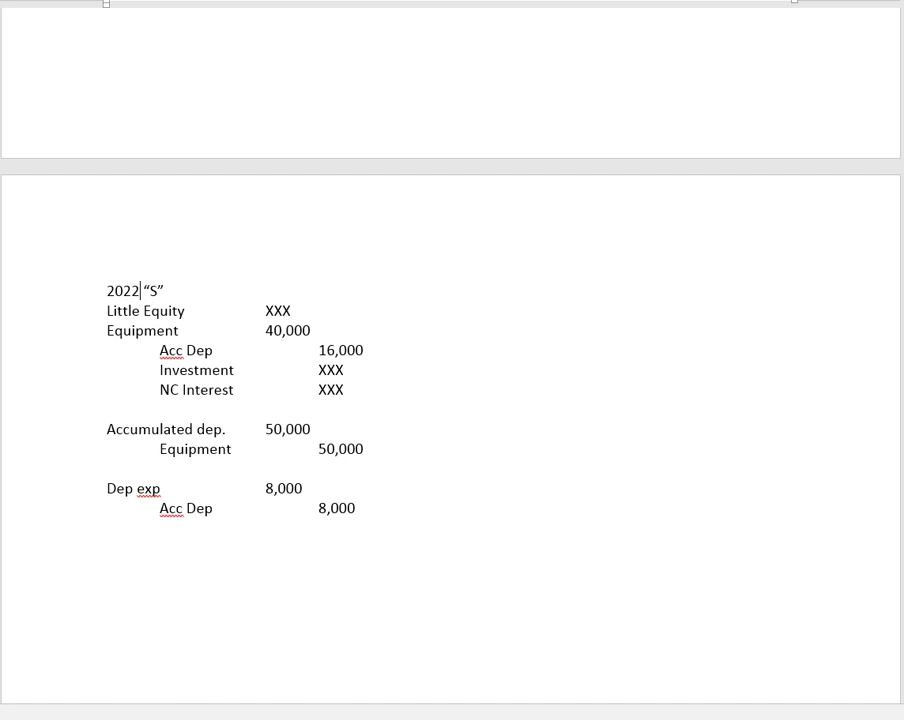
# Step: Copy the complete 2022 block of entries and paste it below the original, separated by blank lines
pyautogui.click(107, 527)
pyautogui.moveTo(107, 291); pyautogui.dragTo(330, 527)
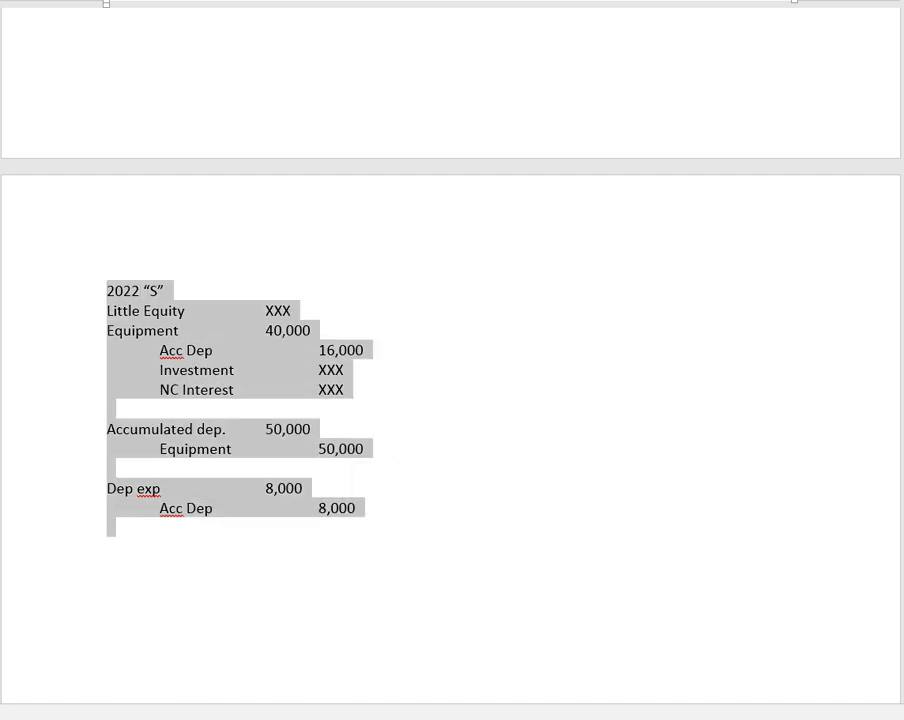
pyautogui.rightClick(234, 364)
pyautogui.click(270, 398)
pyautogui.scroll(-4, 270, 398)
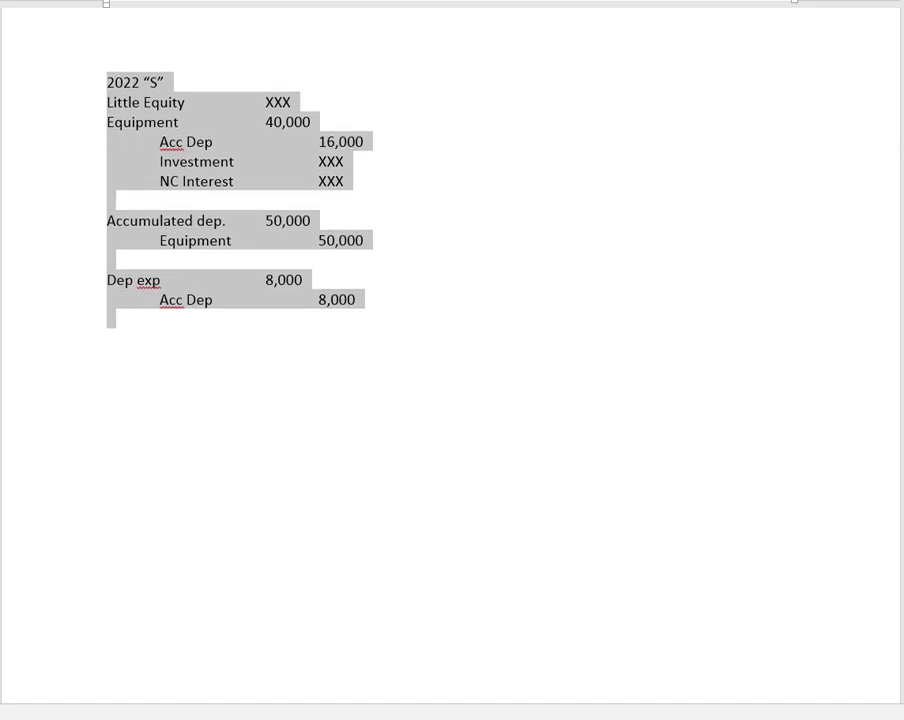
pyautogui.click(107, 318)
pyautogui.press('Return')
pyautogui.press('Return')
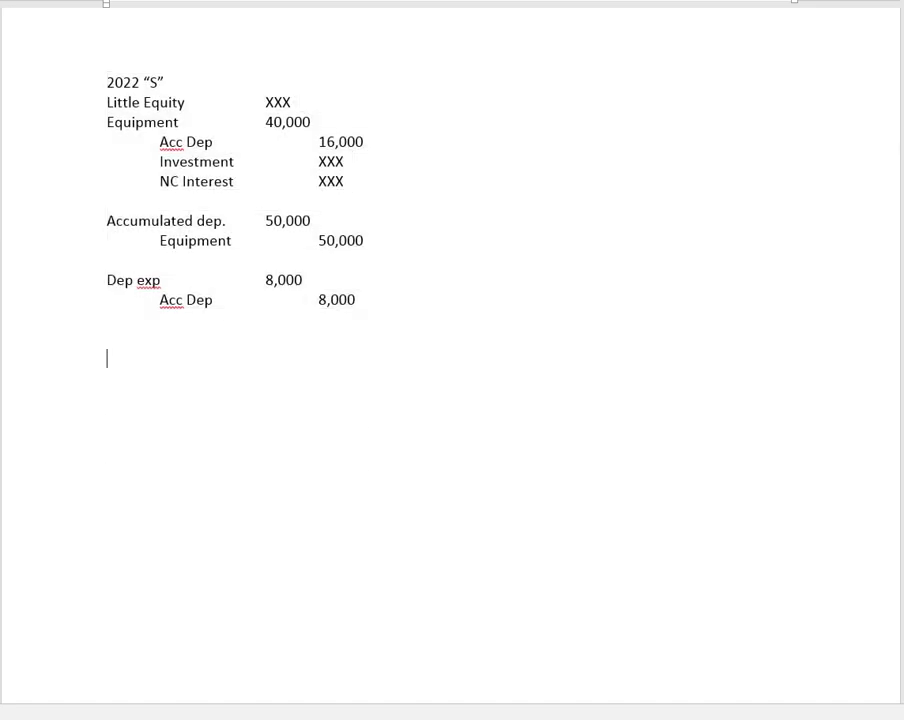
pyautogui.rightClick(123, 358)
pyautogui.click(156, 430)
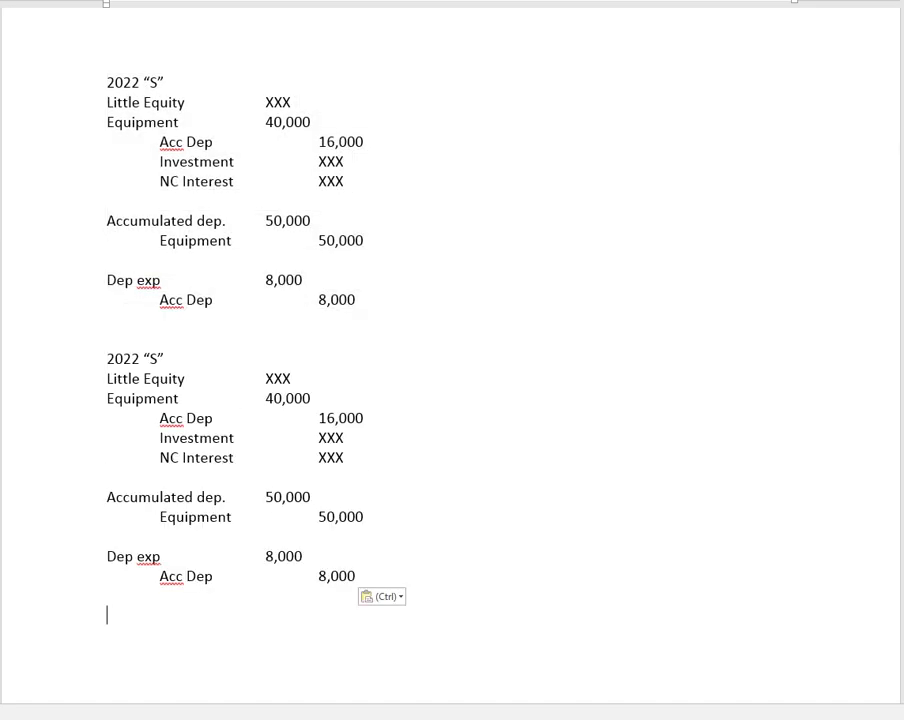
# Step: Change the pasted block's heading year to 2023 and set its “S” entry Acc Dep credit to 24,000
pyautogui.moveTo(128, 358); pyautogui.dragTo(136, 358)
pyautogui.write('3')
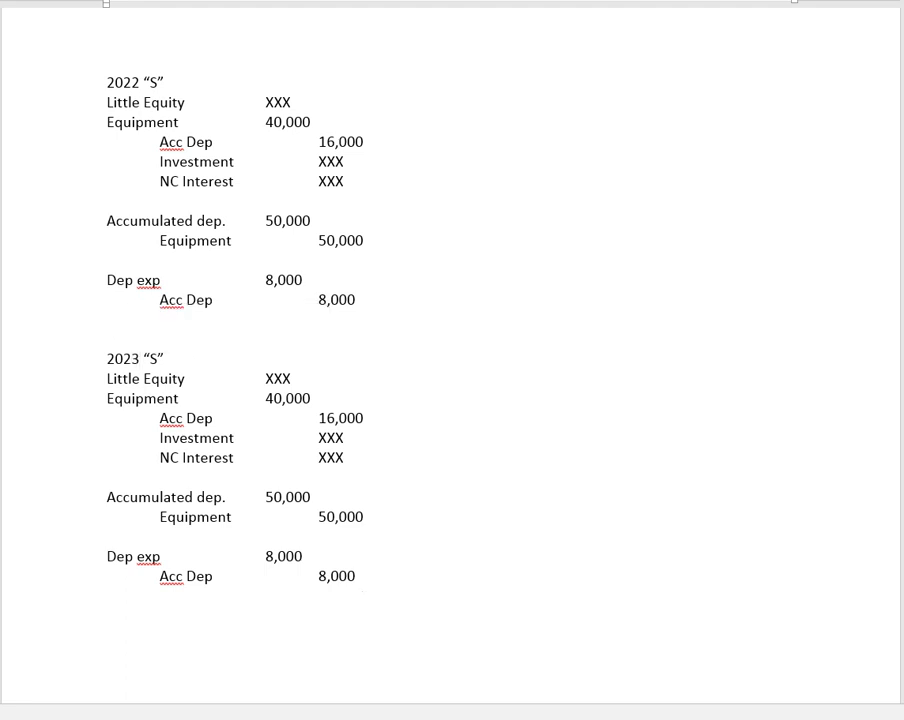
pyautogui.moveTo(327, 419)
pyautogui.mouseDown()
pyautogui.moveTo(335, 419)
pyautogui.moveTo(319, 419)
pyautogui.mouseUp()
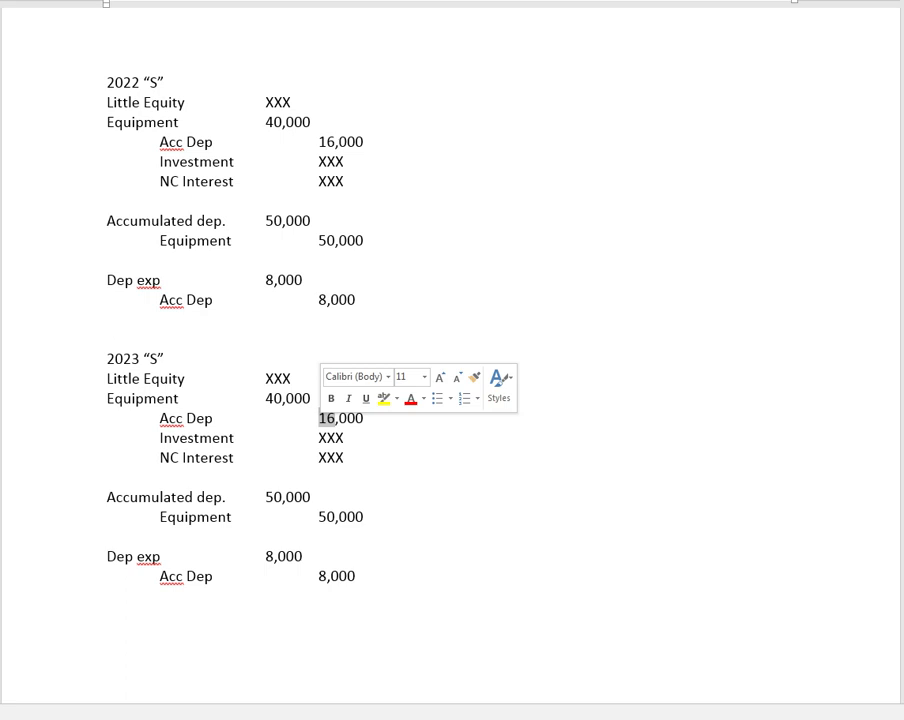
pyautogui.write('24')
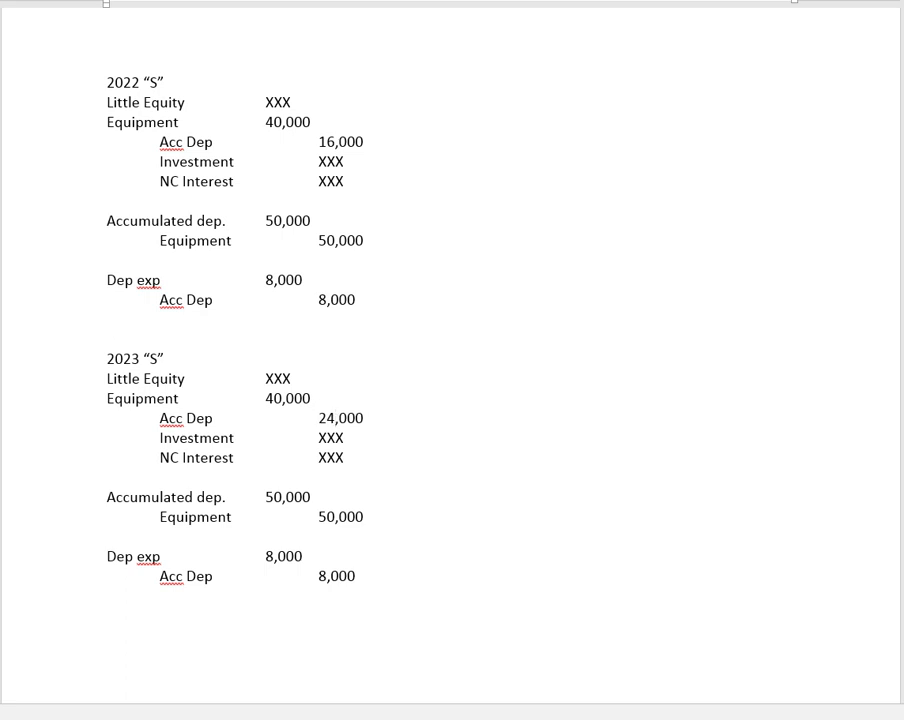
# Step: Highlight the 2023 Accumulated dep. reclassification entry, and mark the equipment's sale date in the Case 2 text
pyautogui.moveTo(62, 498); pyautogui.dragTo(62, 534)
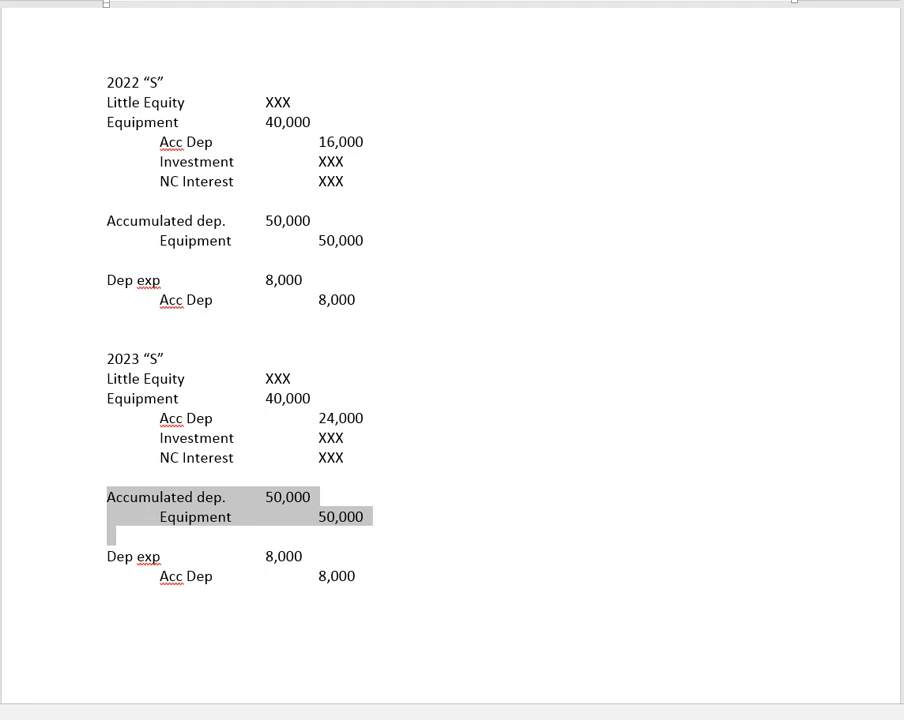
pyautogui.click(107, 615)
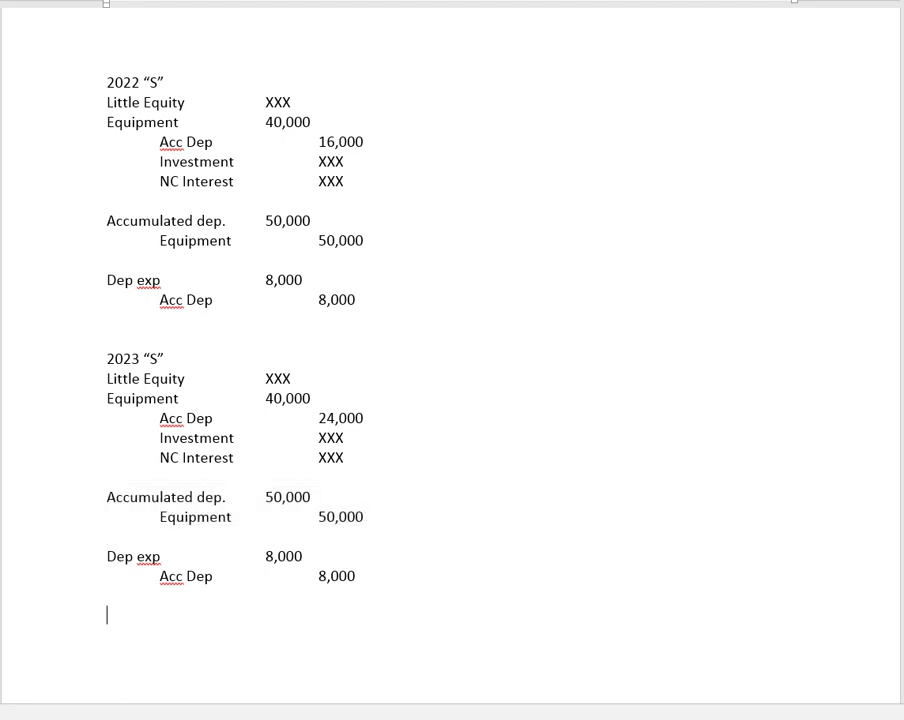
pyautogui.scroll(20, 450, 360)
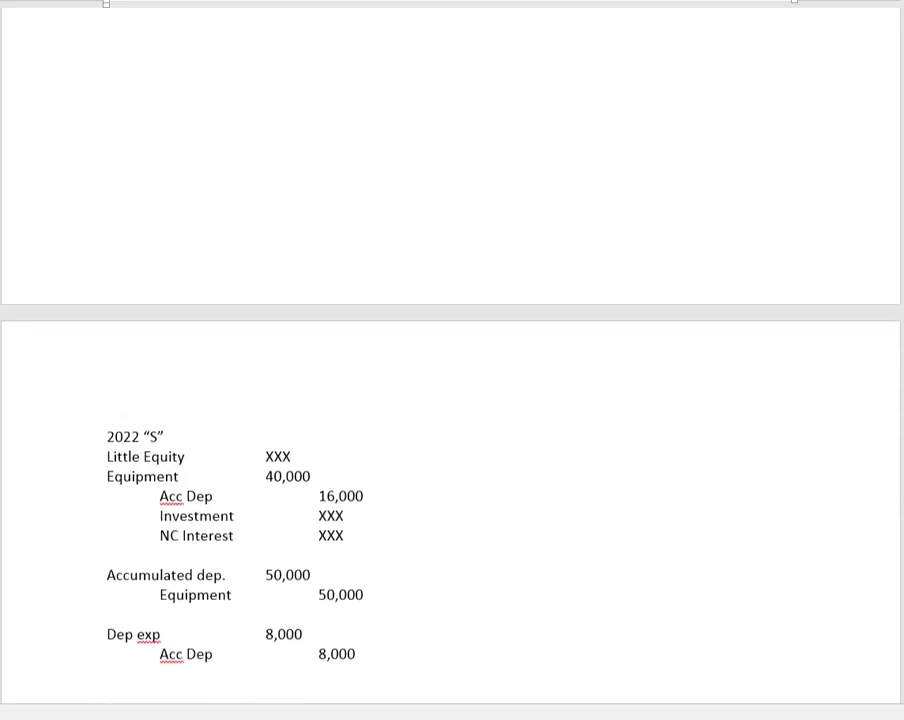
pyautogui.scroll(1, 450, 360)
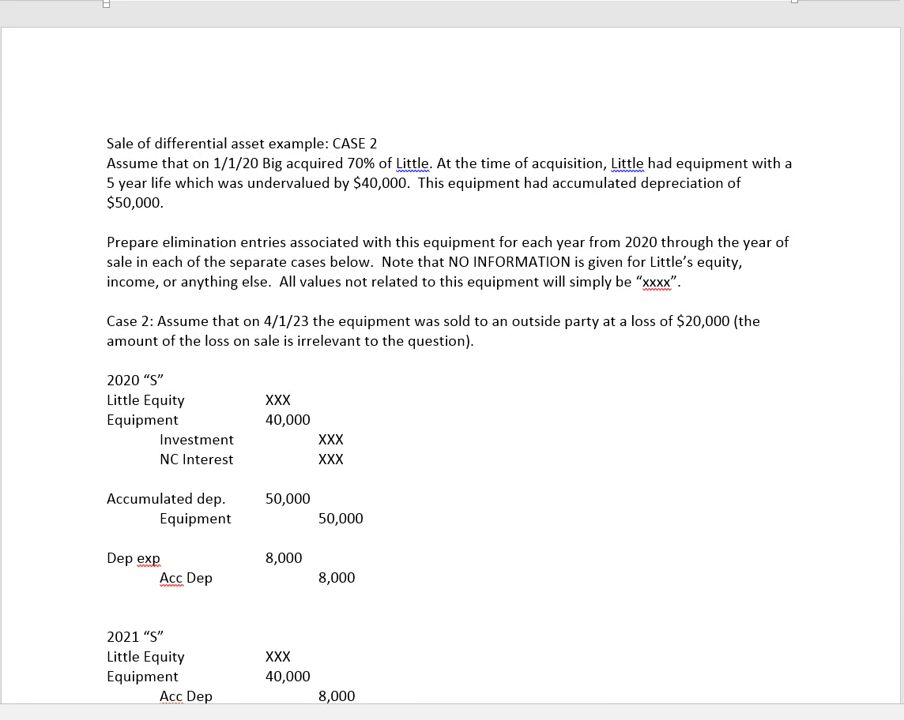
pyautogui.moveTo(264, 320); pyautogui.dragTo(312, 320)
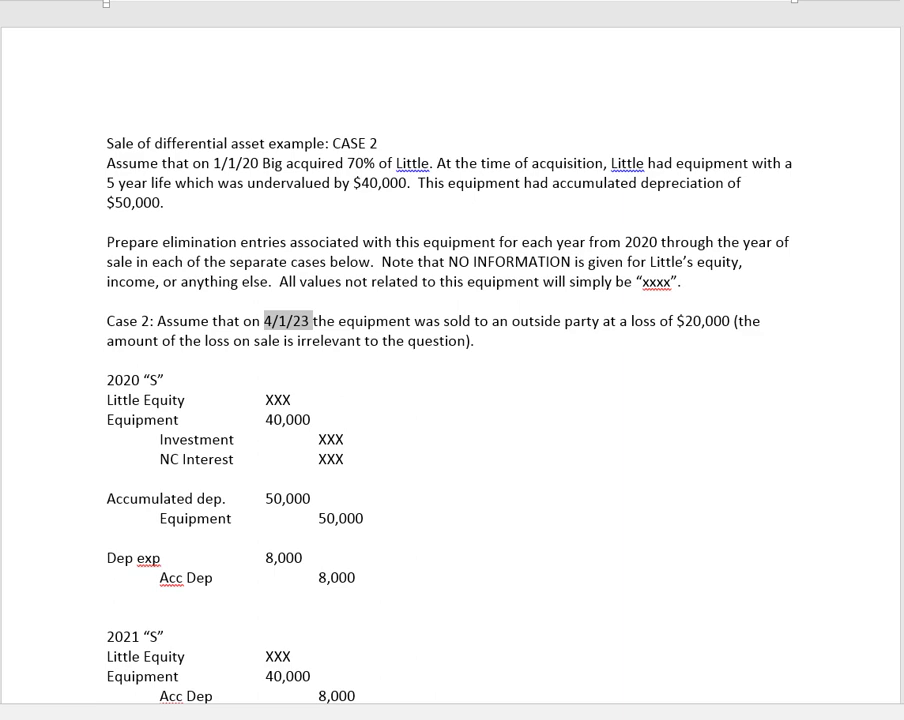
# Step: Set the 2023 Dep exp debit and its Acc Dep credit to 2,000 and add blank lines below the entry
pyautogui.scroll(-15, 450, 360)
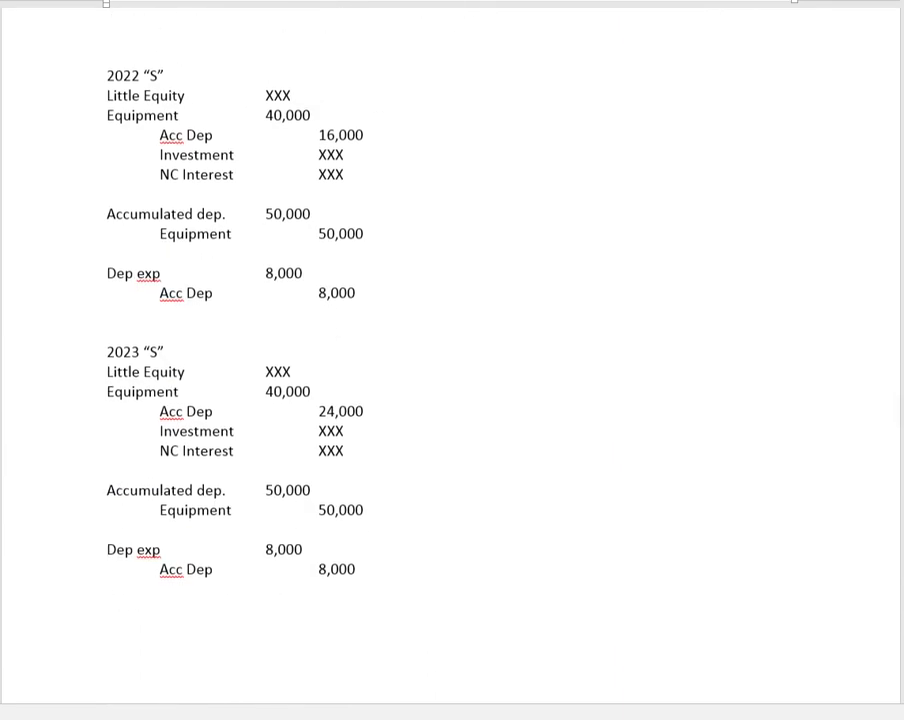
pyautogui.scroll(-3, 450, 360)
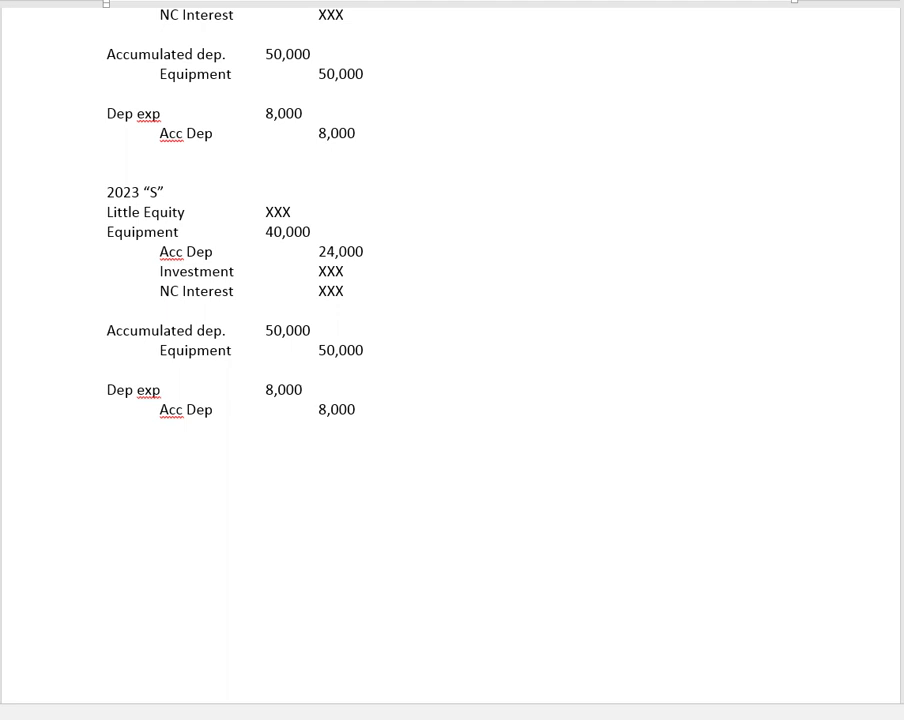
pyautogui.moveTo(265, 389); pyautogui.dragTo(326, 409)
pyautogui.write('2')
pyautogui.write('2')
pyautogui.click(356, 409)
pyautogui.press('Return')
pyautogui.press('Return')
# Step: Highlight all Equipment and accumulated depreciation lines in the 2023 entries together
pyautogui.click(82, 232)
pyautogui.moveTo(82, 232); pyautogui.dragTo(82, 252)
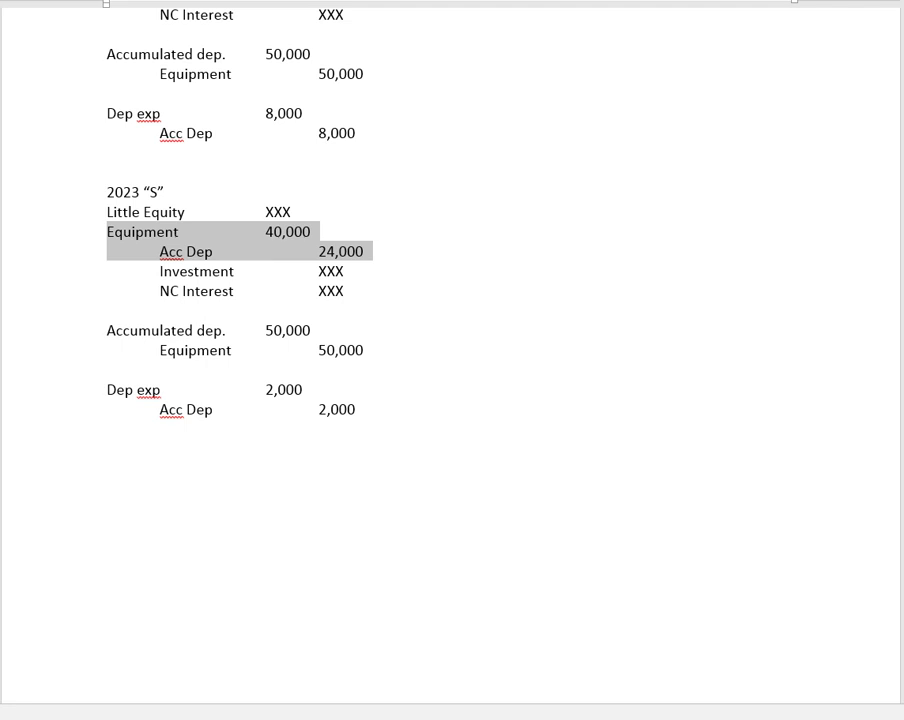
pyautogui.moveTo(82, 331); pyautogui.dragTo(82, 351)
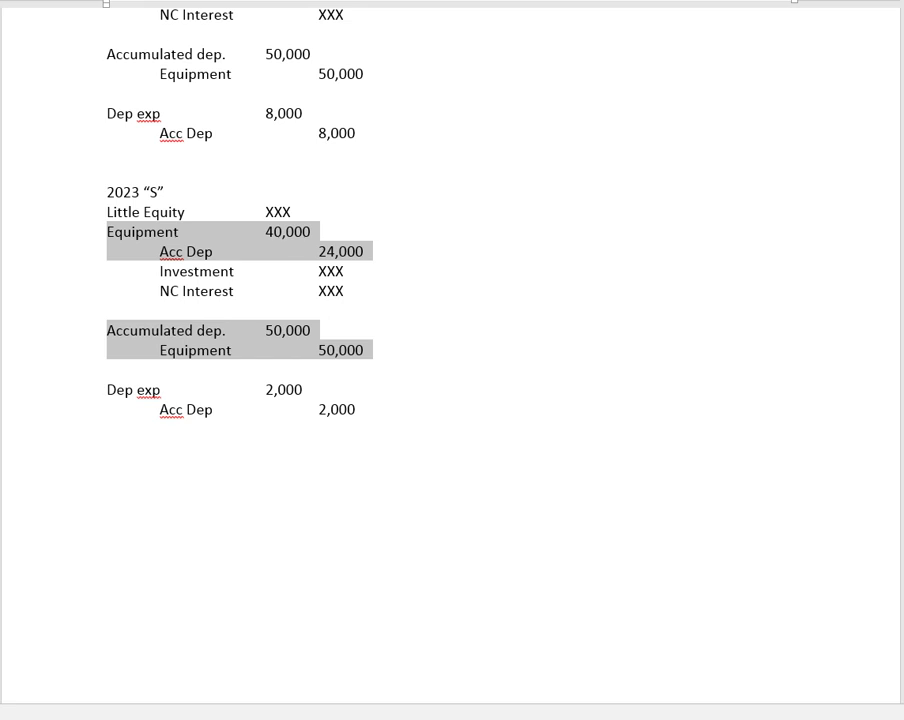
pyautogui.keyDown('ctrl'); pyautogui.click(80, 409); pyautogui.keyUp('ctrl')
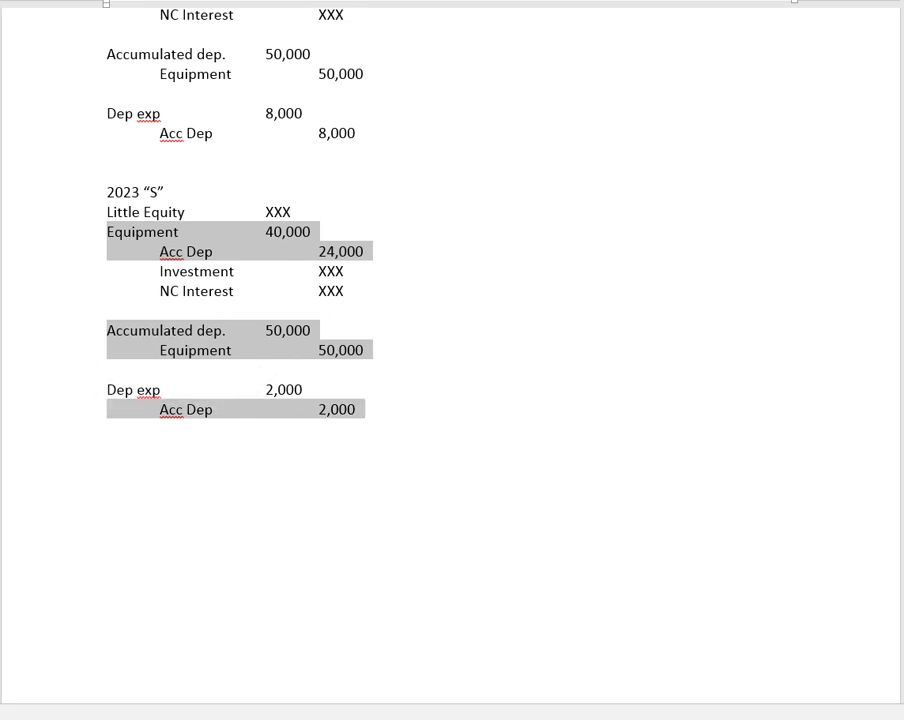
pyautogui.click(108, 487)
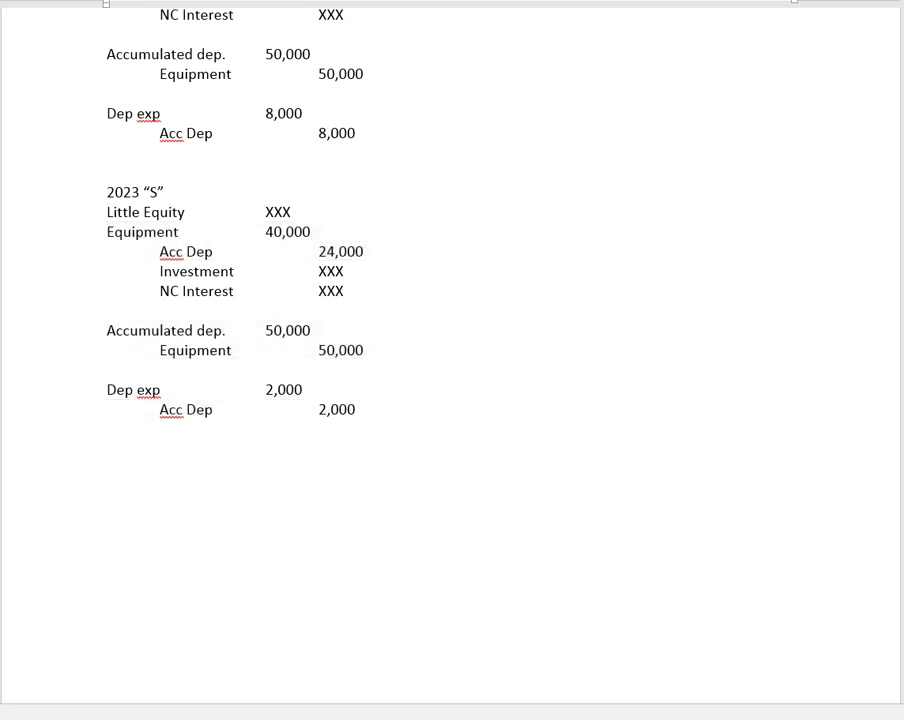
# Step: Highlight the two 2023 Equipment lines and start a new entry below with an Equipment debit of 10,000
pyautogui.click(58, 232)
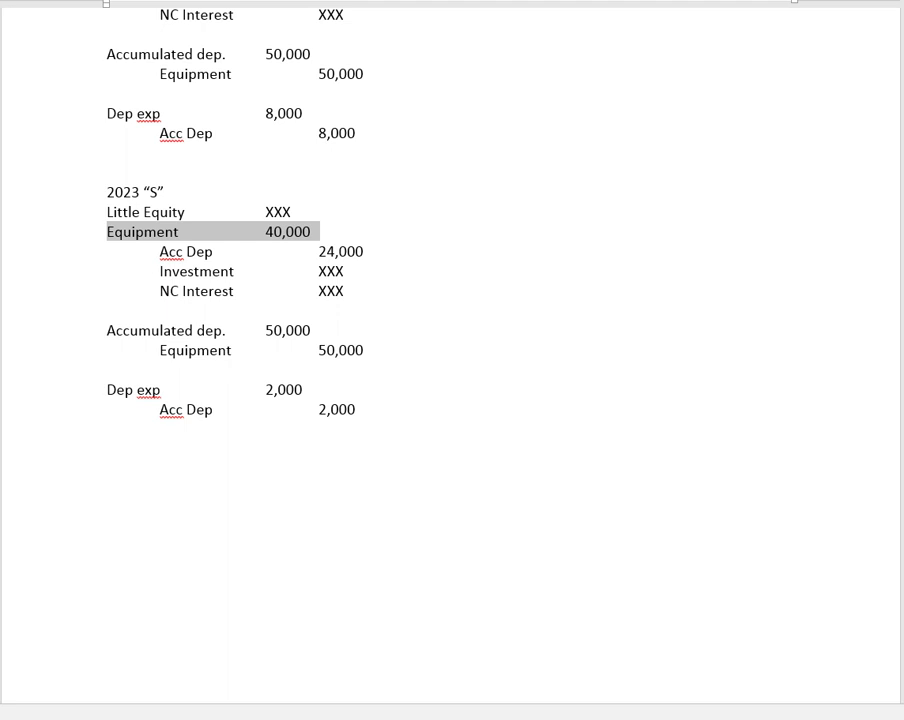
pyautogui.keyDown('ctrl'); pyautogui.click(58, 351); pyautogui.keyUp('ctrl')
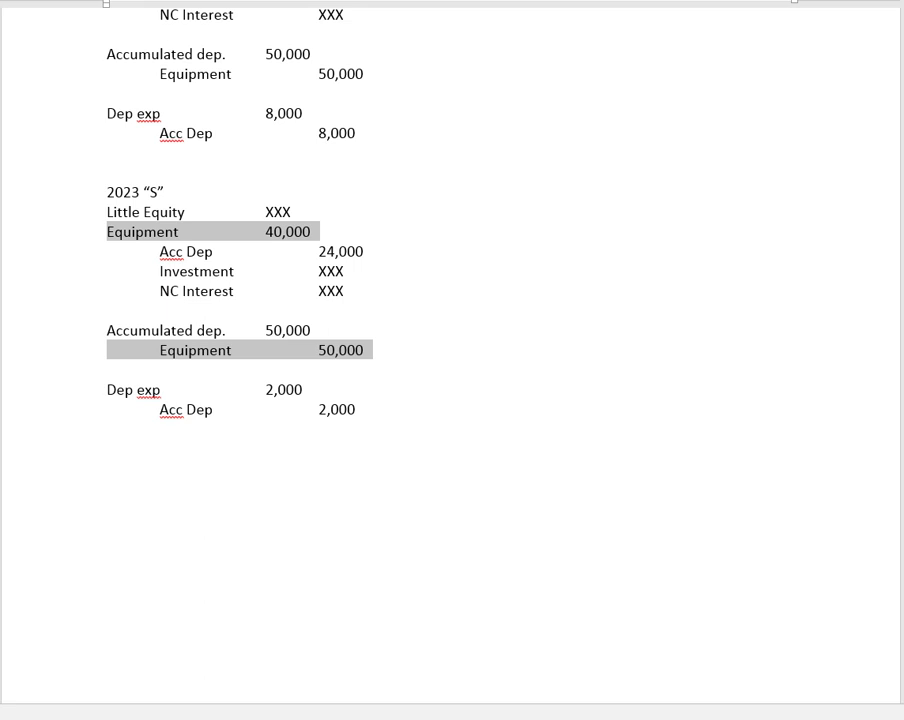
pyautogui.click(107, 488)
pyautogui.write('Equ')
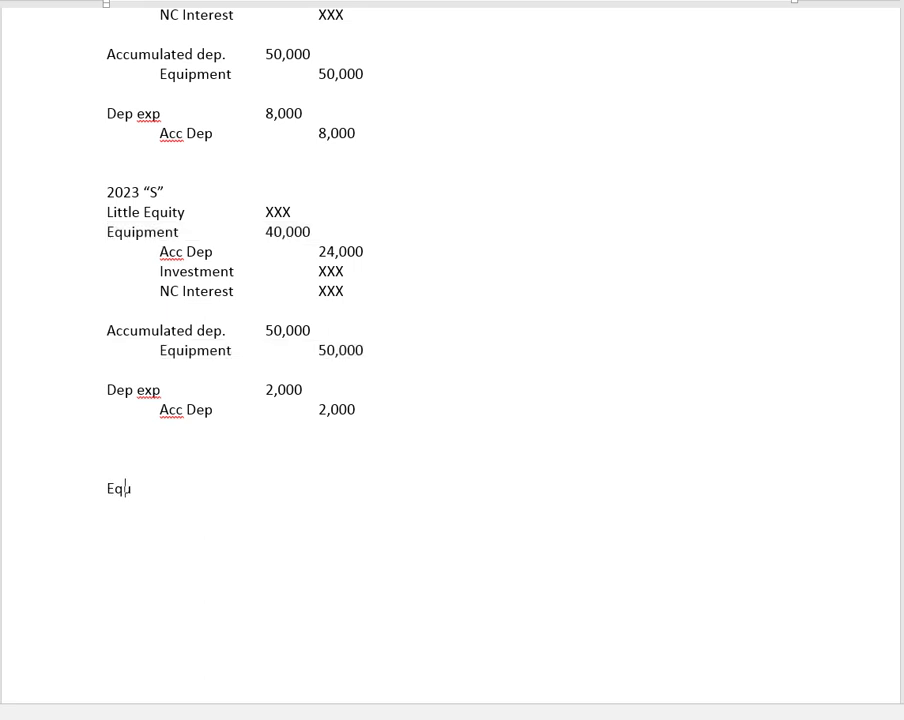
pyautogui.write('ipment')
pyautogui.press('Tab')
pyautogui.write('10,000')
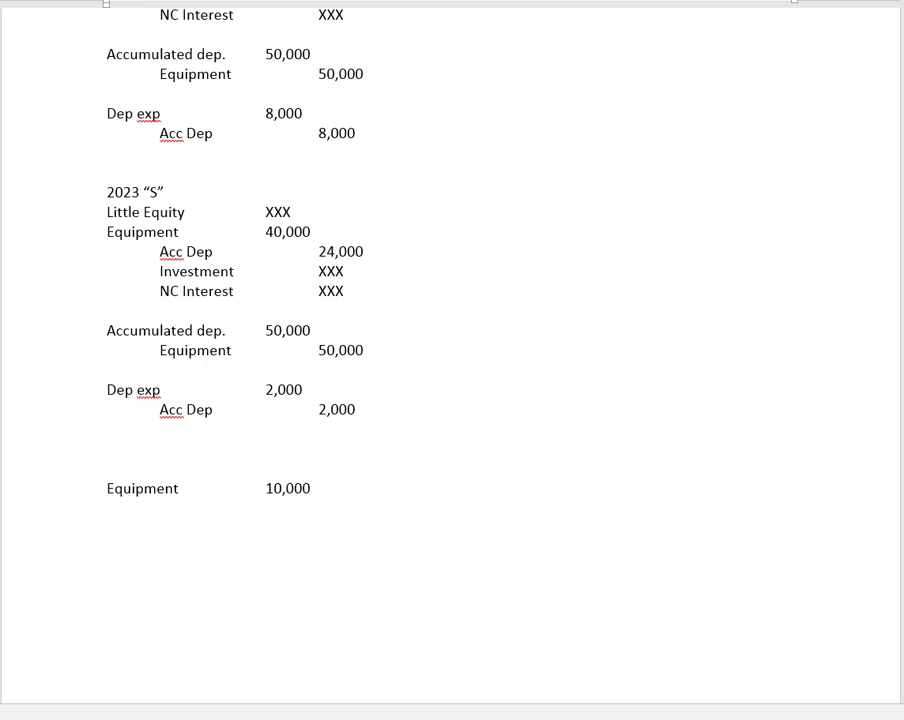
# Step: Highlight the two Equipment lines in the 2023 "S" and reclassification entries to compare them with the new Equipment debit
pyautogui.click(82, 232)
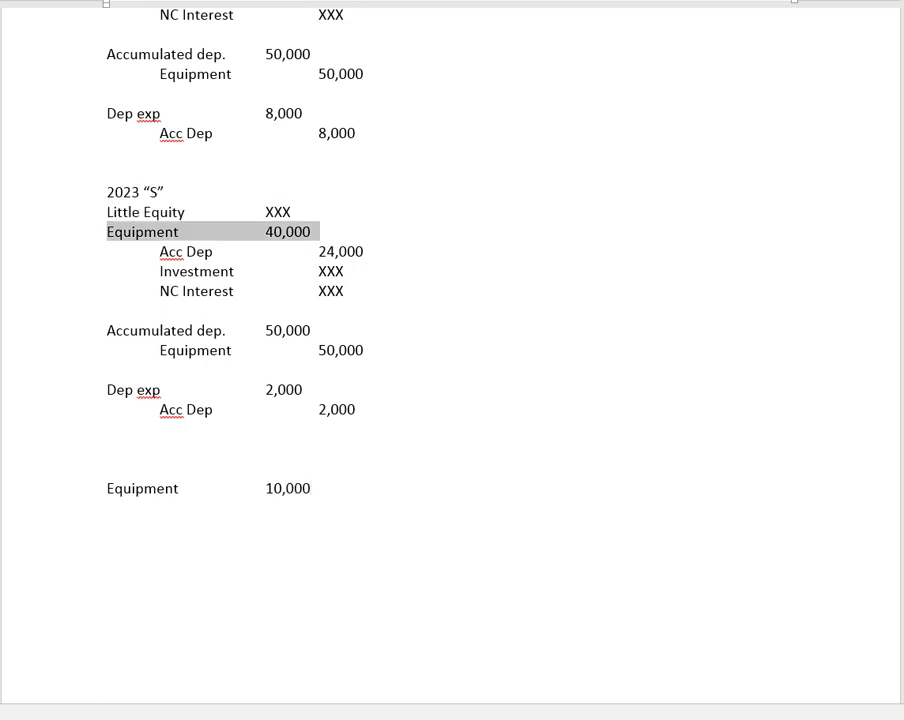
pyautogui.keyDown('ctrl'); pyautogui.click(82, 350); pyautogui.keyUp('ctrl')
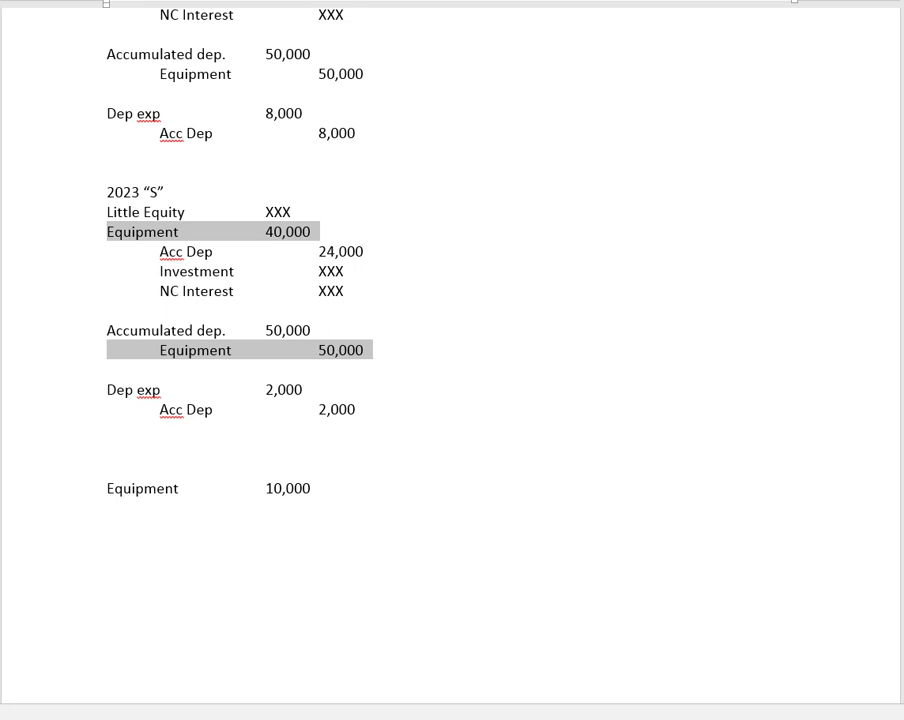
pyautogui.click(312, 489)
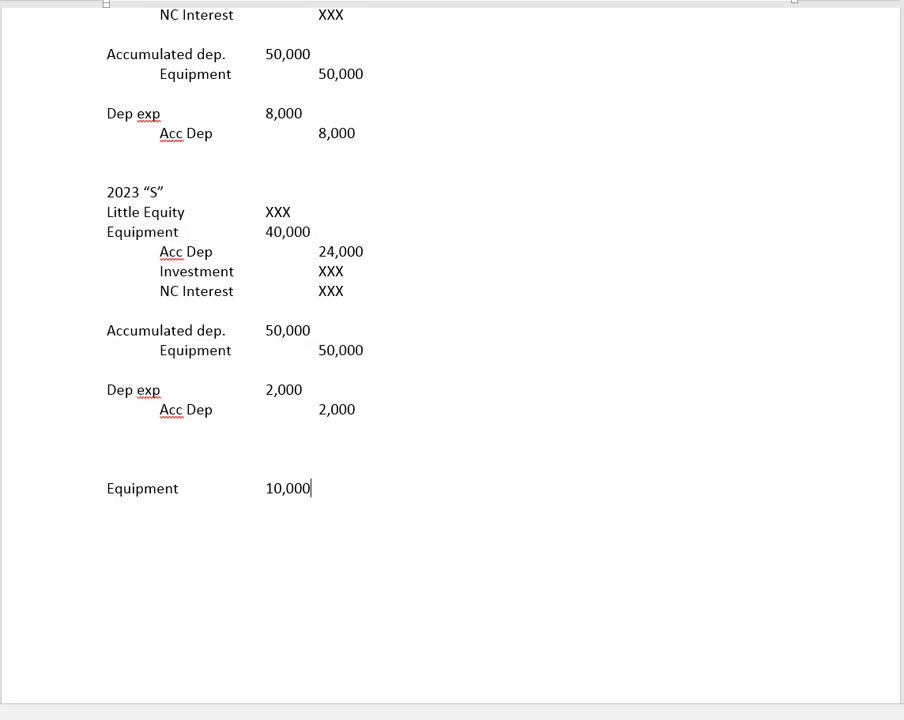
# Step: Highlight the three accumulated depreciation lines across the 2023 entries together
pyautogui.click(76, 252)
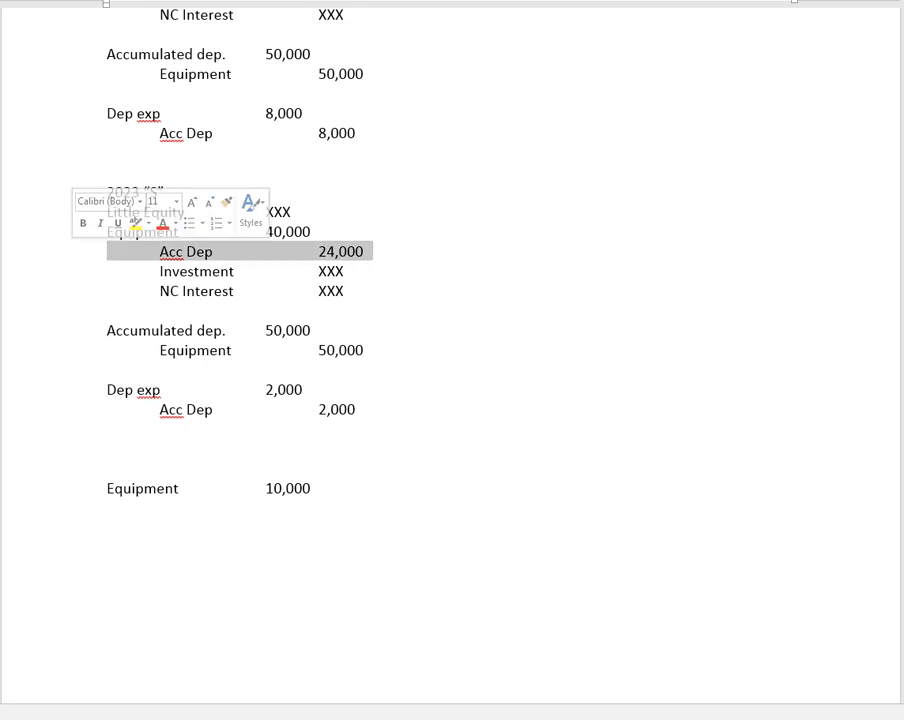
pyautogui.keyDown('ctrl'); pyautogui.click(76, 331); pyautogui.keyUp('ctrl')
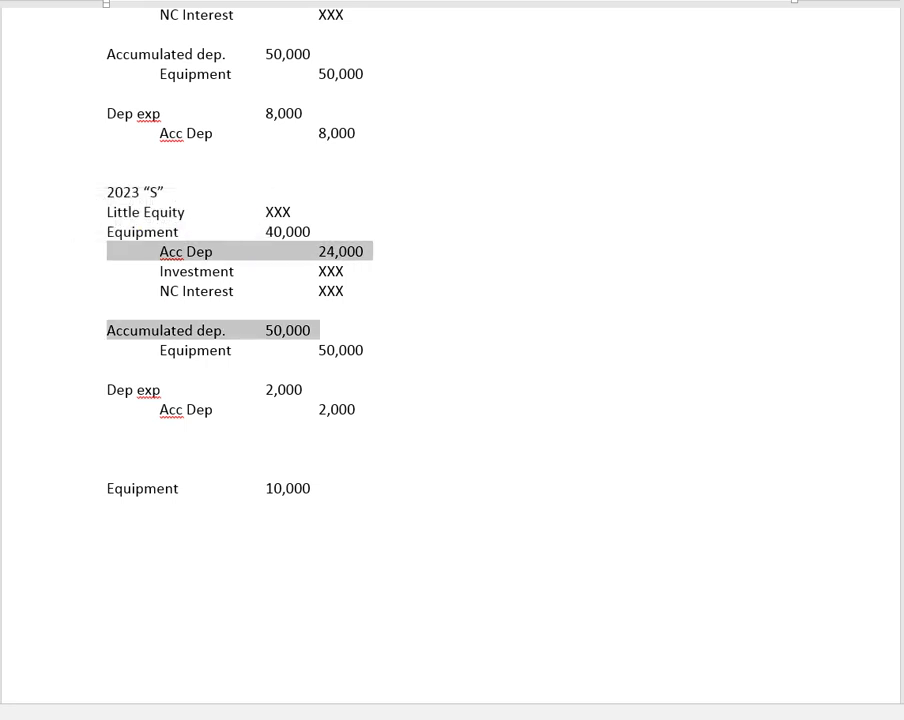
pyautogui.keyDown('ctrl'); pyautogui.click(60, 409); pyautogui.keyUp('ctrl')
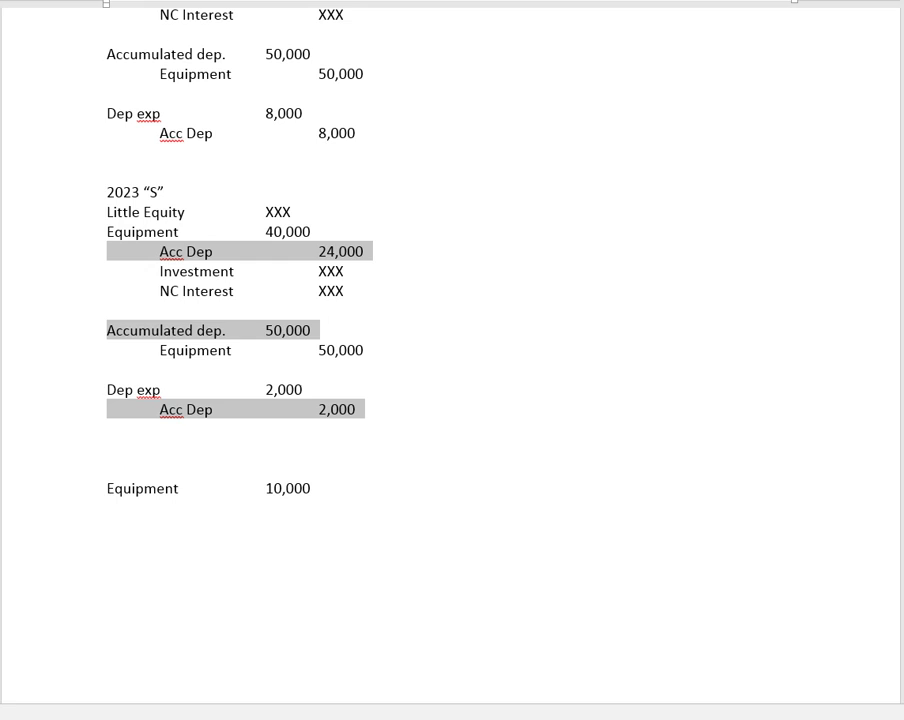
pyautogui.click(265, 488)
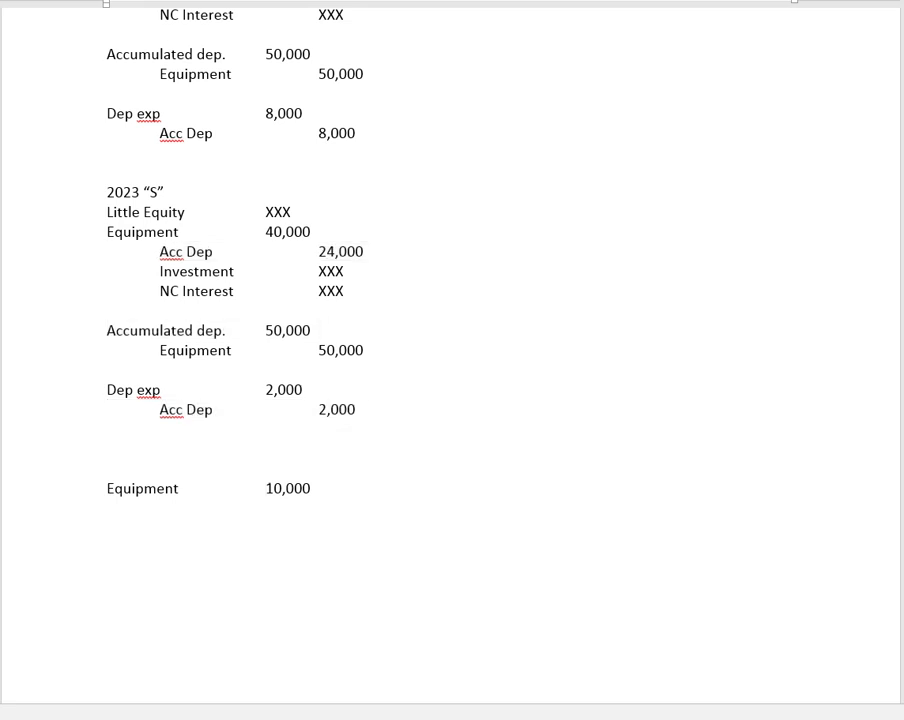
# Step: Add an indented Acc Dep credit of 24,000 beneath the 10,000 Equipment debit
pyautogui.click(312, 488)
pyautogui.press('Return')
pyautogui.press('Tab')
pyautogui.write('Acc Dep')
pyautogui.press('Tab')
pyautogui.press('Tab')
pyautogui.write('2')
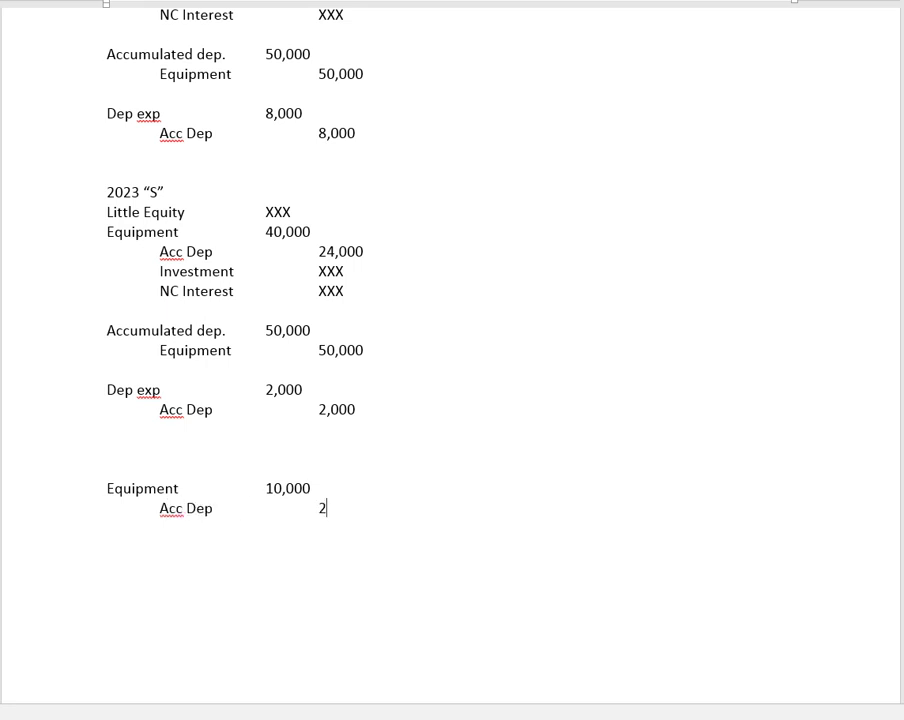
pyautogui.write('4,000')
# Step: Add a Loss on sale debit of 14,000 on the line above the 10,000 Equipment debit
pyautogui.click(107, 468)
pyautogui.write('Loss on')
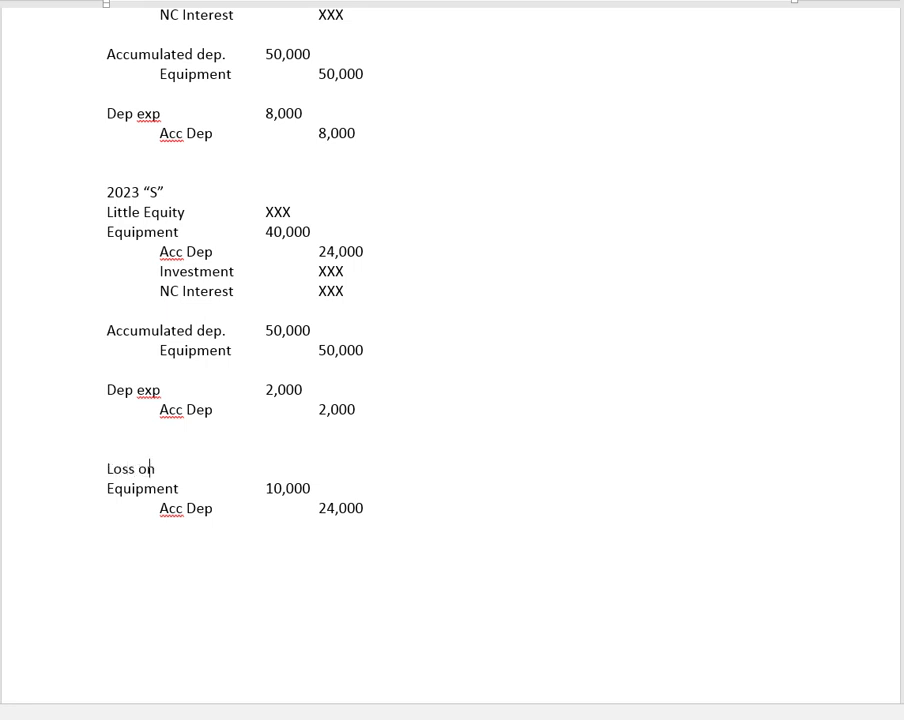
pyautogui.write(' sale')
pyautogui.press('Tab')
pyautogui.press('Tab')
pyautogui.write('14,000')
# Step: Add an "Alternate:" heading below the loss on sale entry, separated by a blank line
pyautogui.press('Return')
pyautogui.press('Return')
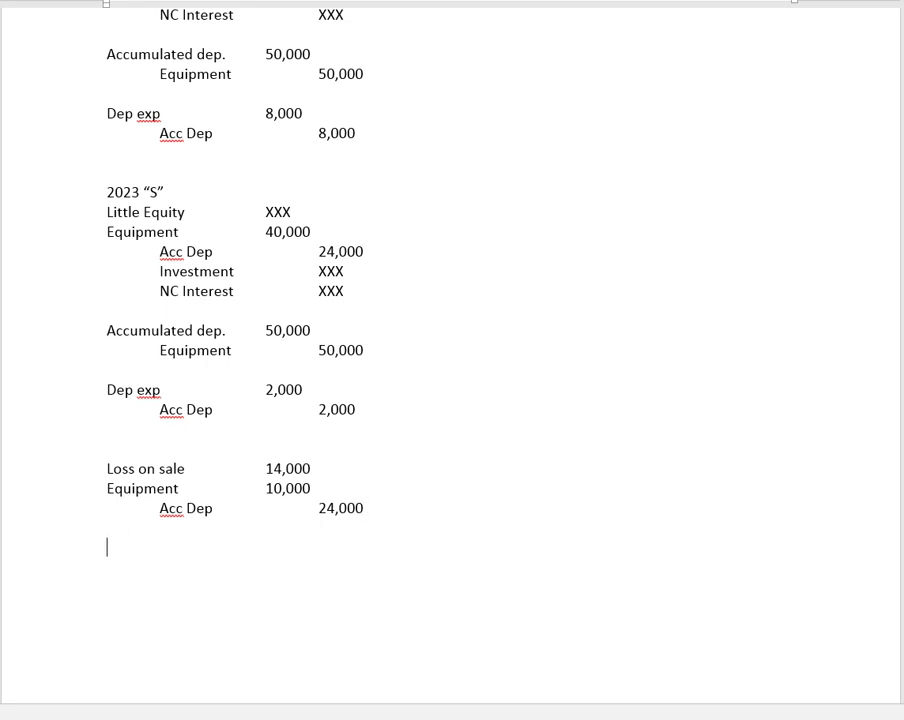
pyautogui.write('Alternate')
pyautogui.write(':')
pyautogui.press('Return')
# Step: Highlight the 2023 Accumulated dep. and Equipment reclassification entry
pyautogui.moveTo(95, 331); pyautogui.dragTo(95, 351)
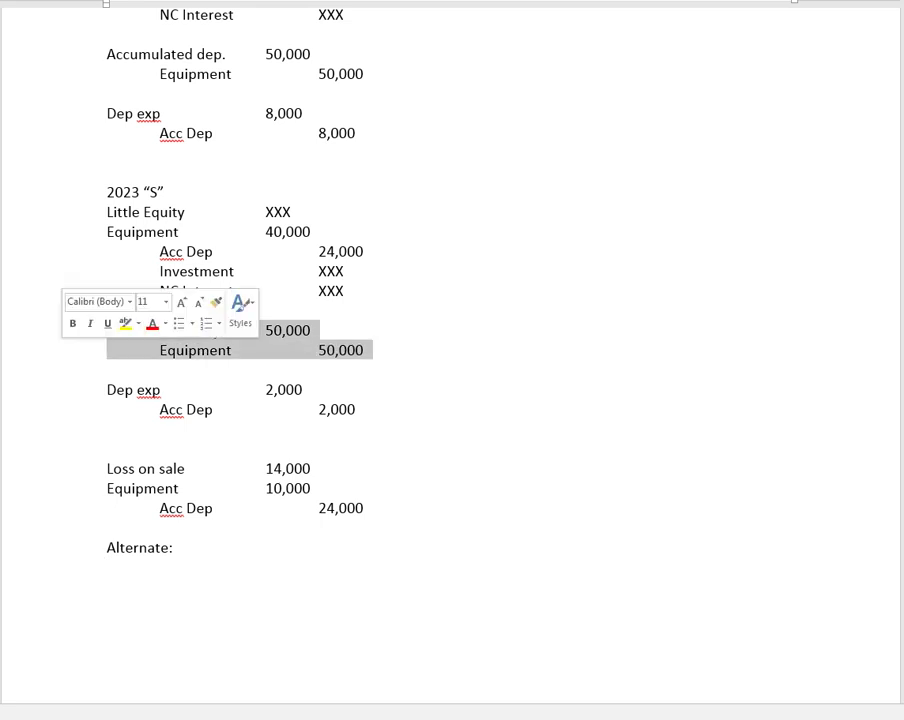
pyautogui.click(267, 350)
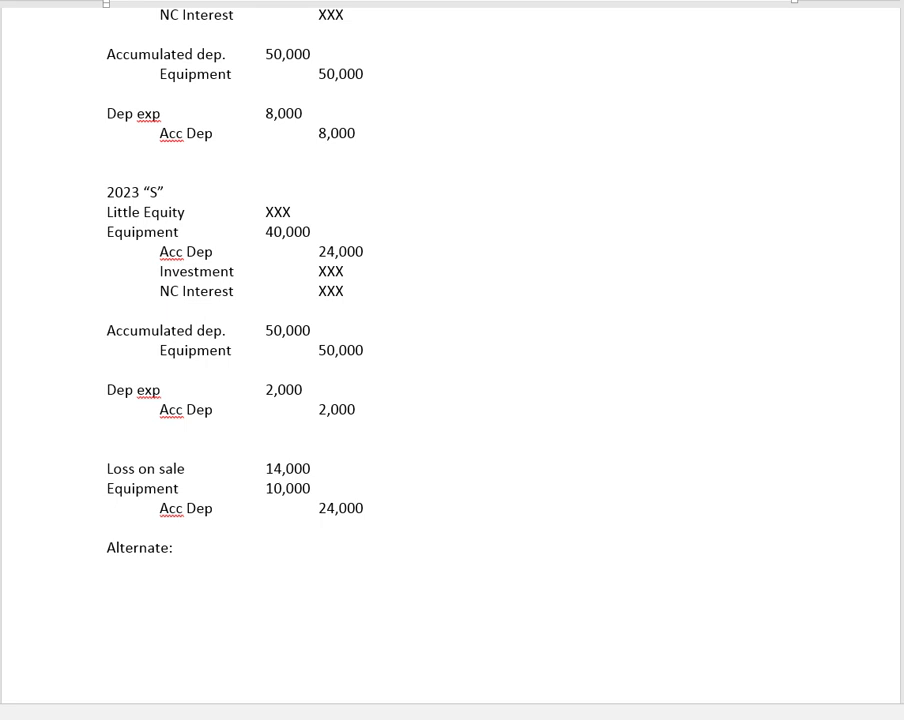
pyautogui.moveTo(94, 331); pyautogui.dragTo(94, 350)
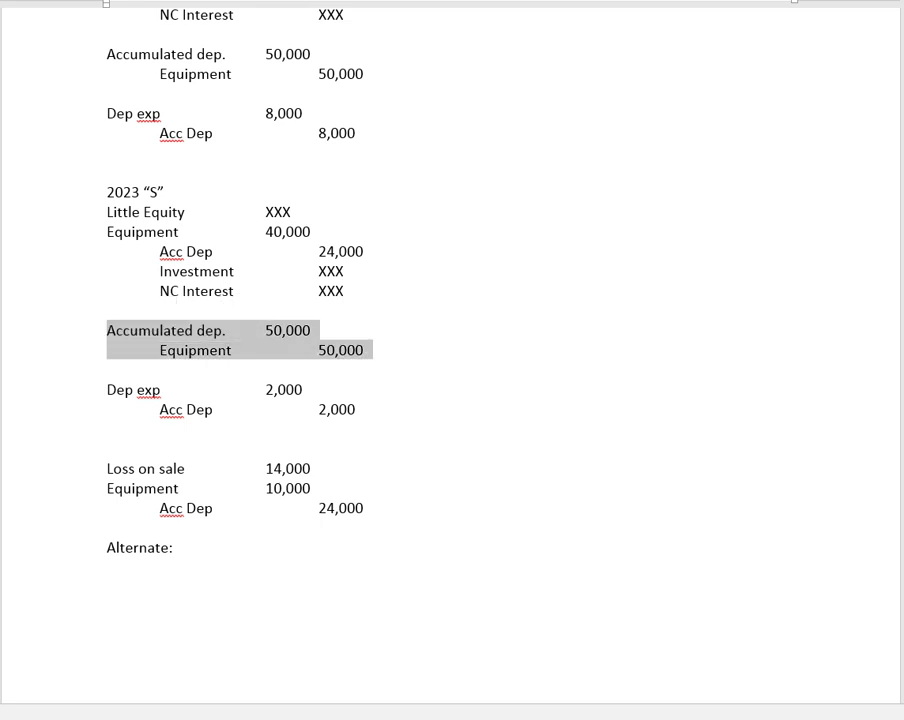
# Step: Under the Alternate heading, enter an Equipment debit of 50,000 with an indented Acc Dep credit of 50,000
pyautogui.click(108, 567)
pyautogui.write('Equipment')
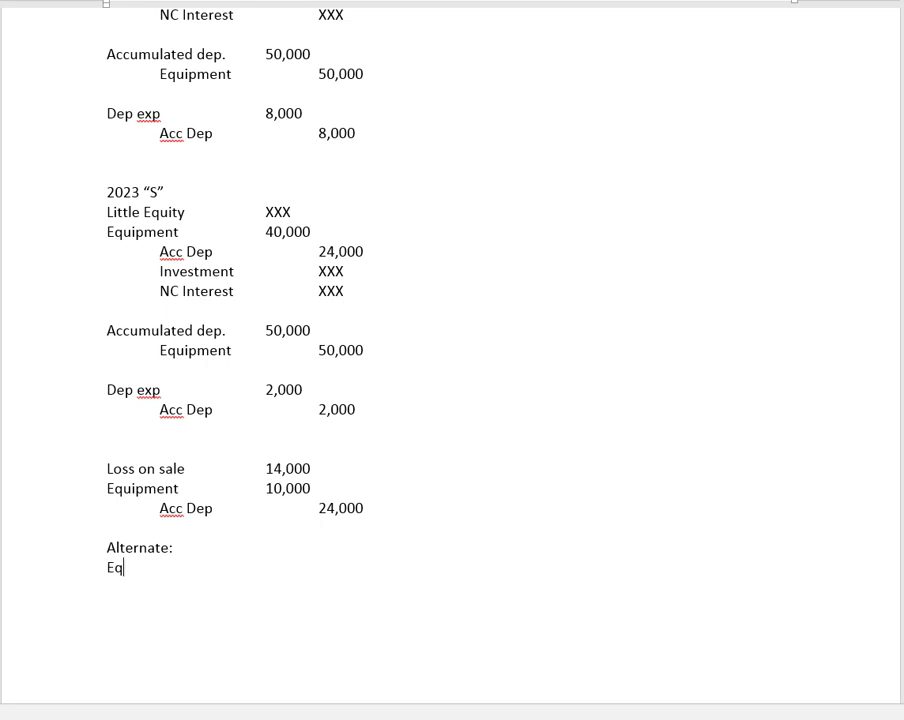
pyautogui.press('Tab')
pyautogui.press('Tab')
pyautogui.write('50,000')
pyautogui.press('Return')
pyautogui.press('Tab')
pyautogui.write('Acc')
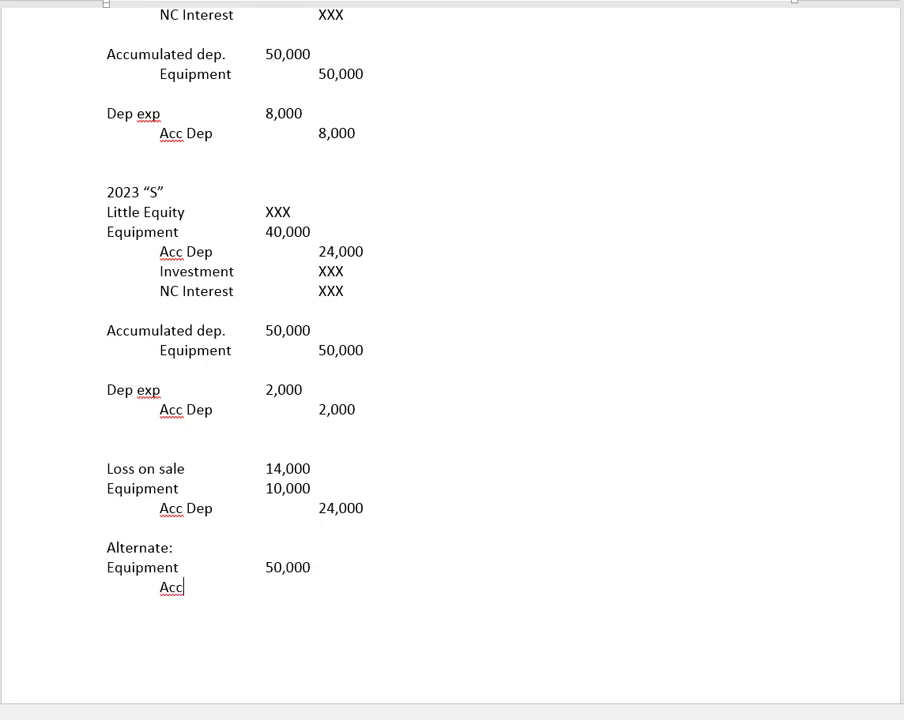
pyautogui.write(' Dep')
pyautogui.press('Tab')
pyautogui.press('Tab')
pyautogui.write('50,000')
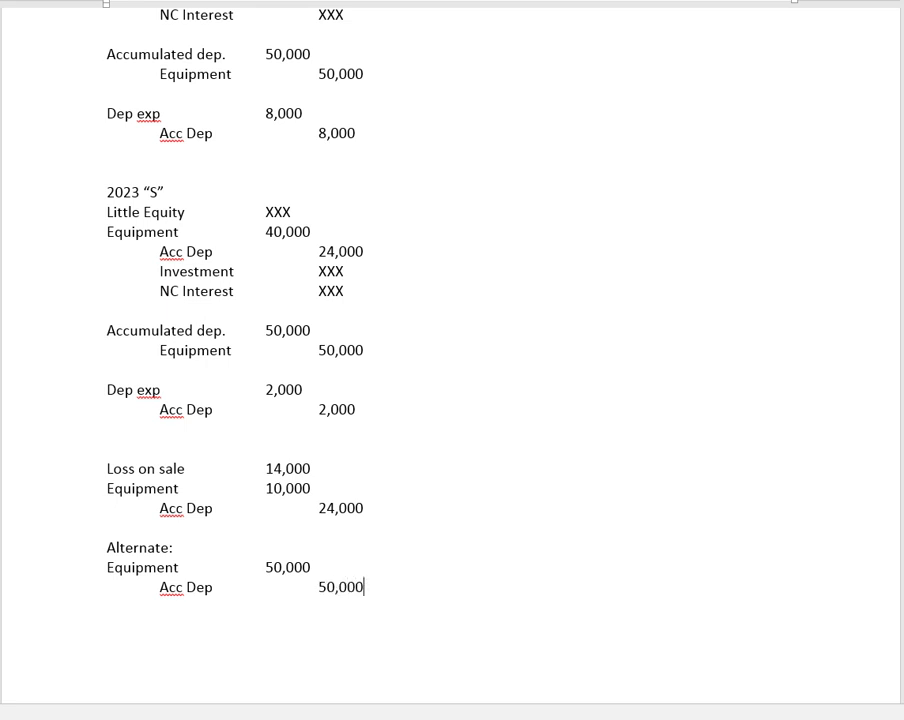
# Step: Highlight the Equipment and Acc Dep lines of the 2023 "S" entry together with the depreciation entry's Acc Dep credit
pyautogui.click(62, 233)
pyautogui.hotkey('shift', 'Down')
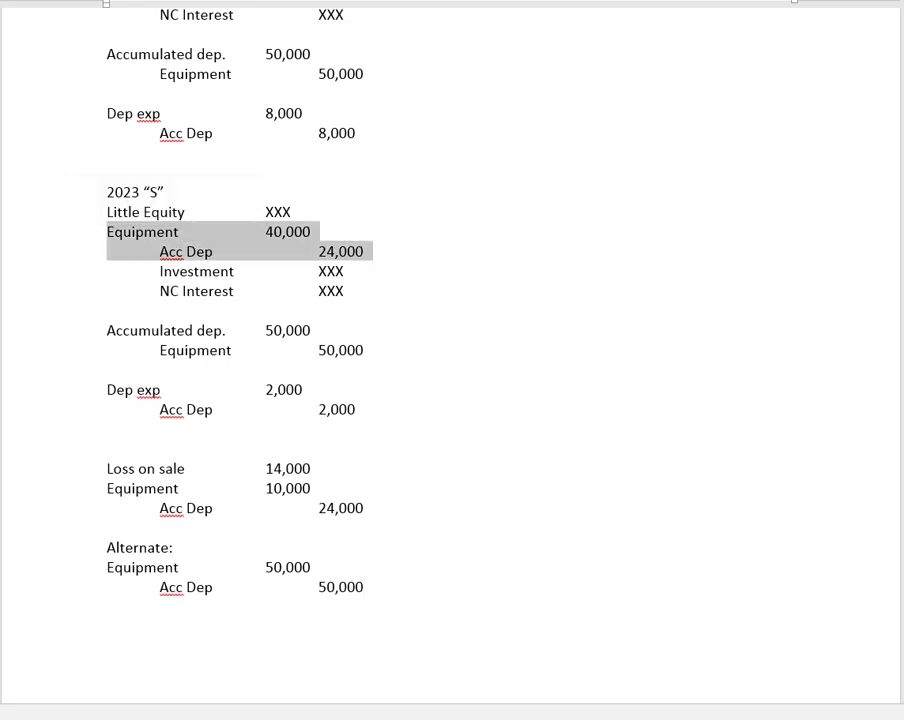
pyautogui.keyDown('ctrl'); pyautogui.click(62, 410); pyautogui.keyUp('ctrl')
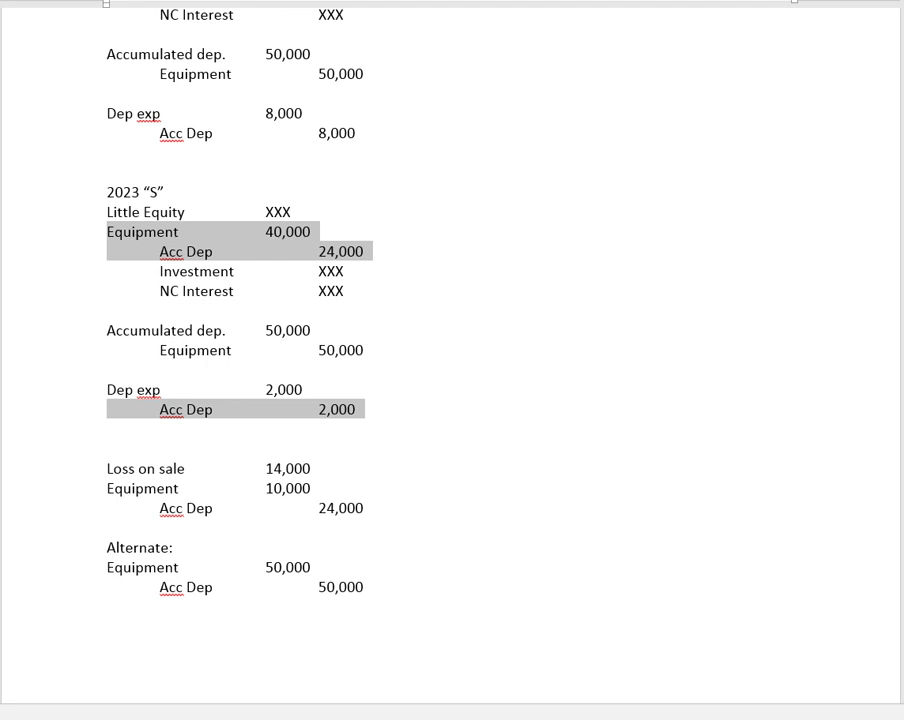
pyautogui.click(187, 587)
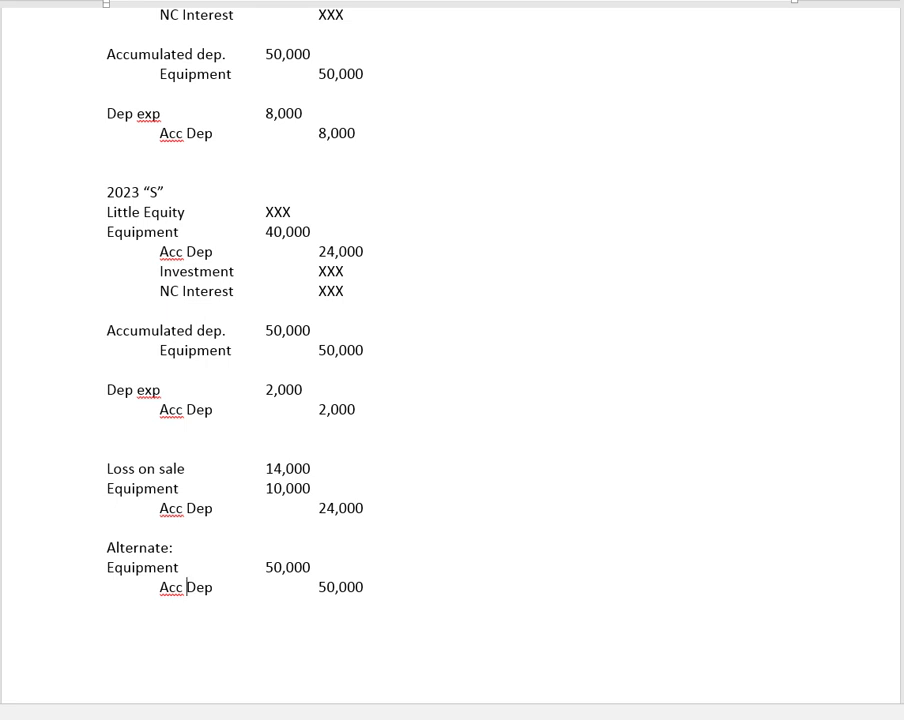
# Step: Leave two blank lines below the first alternate entry and add an indented Equipment credit of 40,000
pyautogui.press('End')
pyautogui.press('Return')
pyautogui.press('Return')
pyautogui.press('Return')
pyautogui.press('Tab')
pyautogui.write('Equipment')
pyautogui.press('Tab')
pyautogui.press('Tab')
pyautogui.write('5')
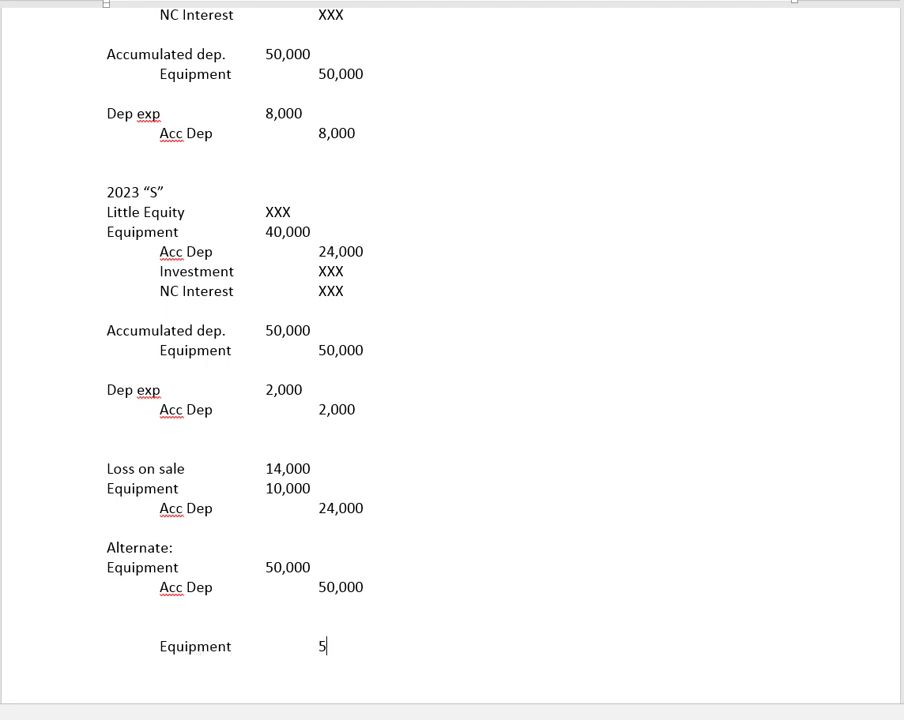
pyautogui.press('BackSpace')
pyautogui.write('40,000')
# Step: Highlight the two 2023 Acc Dep credits and add an Acc Dep debit of 26,000 above the 40,000 Equipment credit
pyautogui.press('Up')
pyautogui.press('Return')
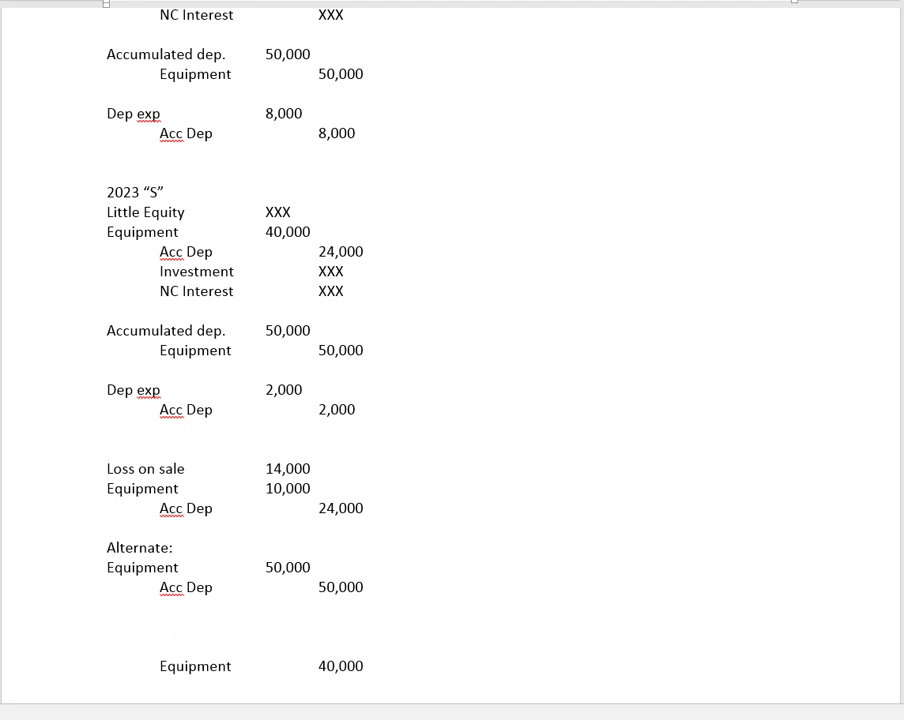
pyautogui.click(82, 252)
pyautogui.hotkey('ctrl', 'c')
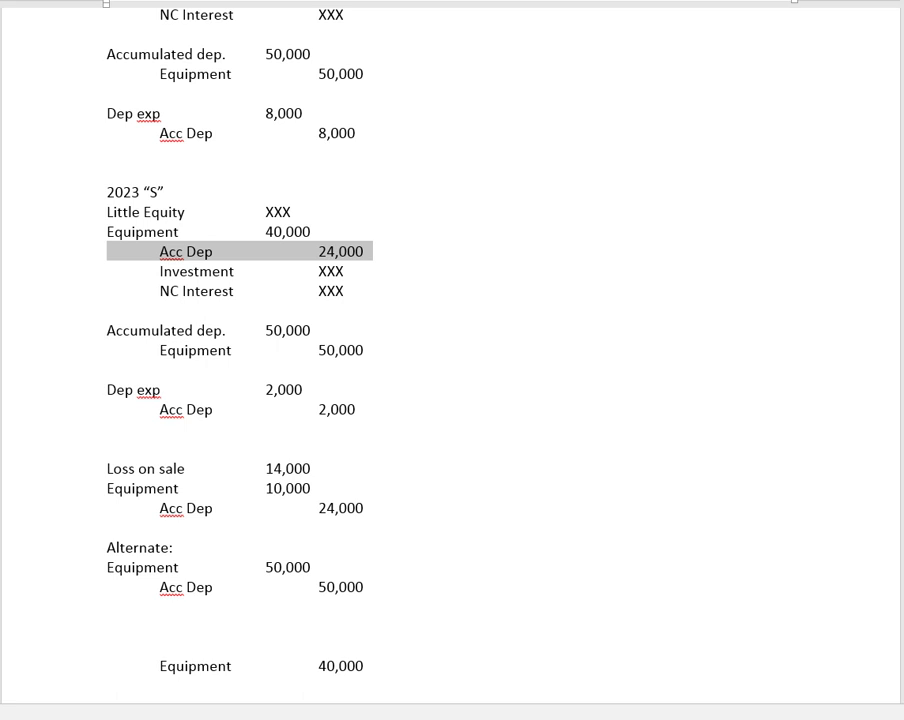
pyautogui.keyDown('ctrl'); pyautogui.click(82, 410); pyautogui.keyUp('ctrl')
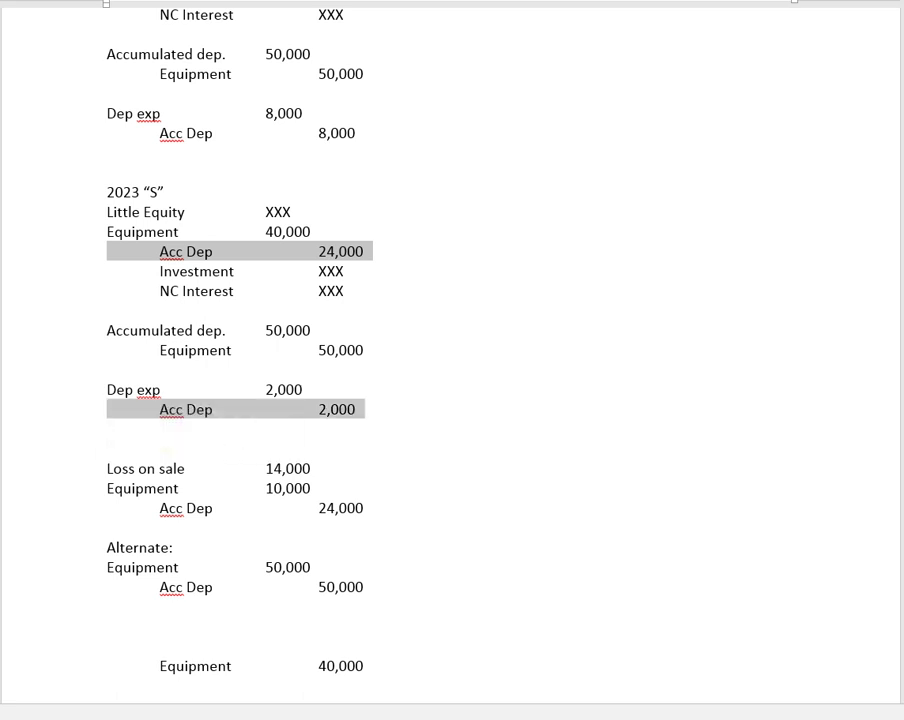
pyautogui.click(108, 646)
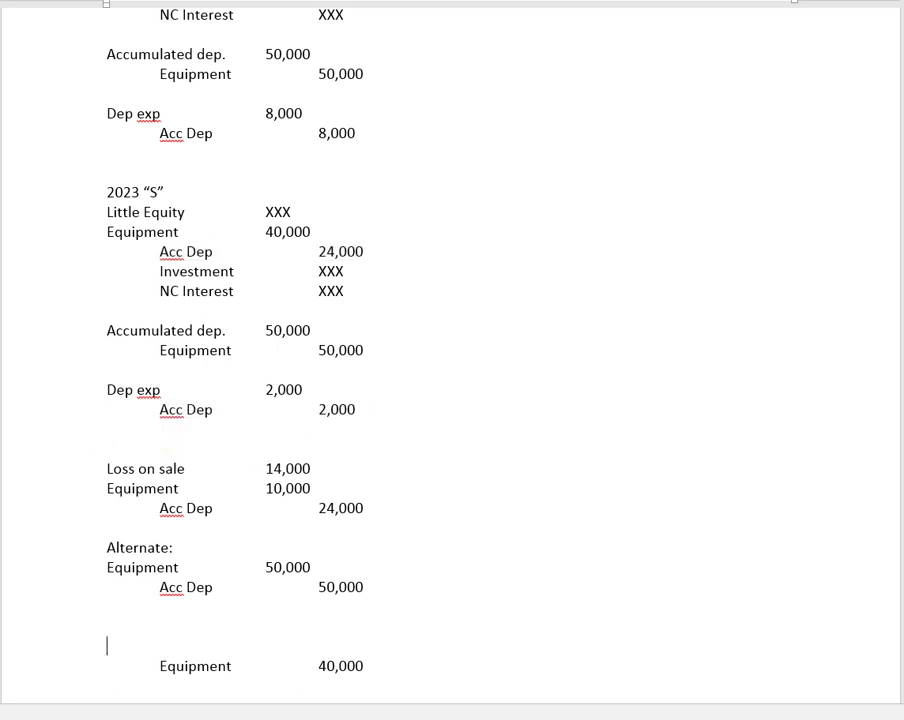
pyautogui.write('Acc Dep')
pyautogui.press('Tab')
pyautogui.press('Tab')
pyautogui.write('26,000')
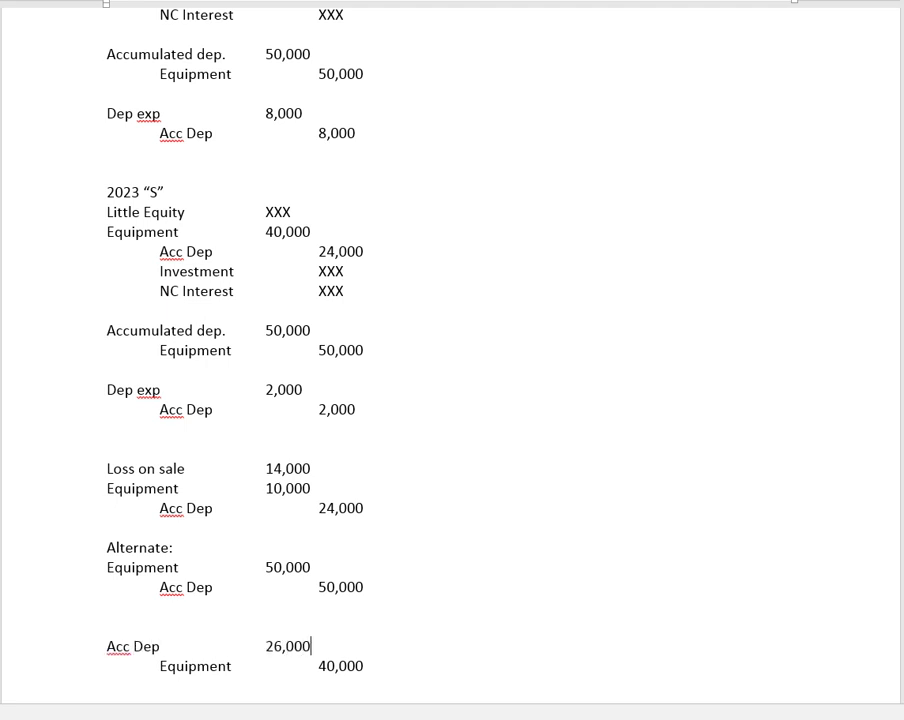
# Step: Add a Loss on sale debit of 14,000 above the 26,000 Acc Dep debit in the alternate entry
pyautogui.press('Up')
pyautogui.press('Return')
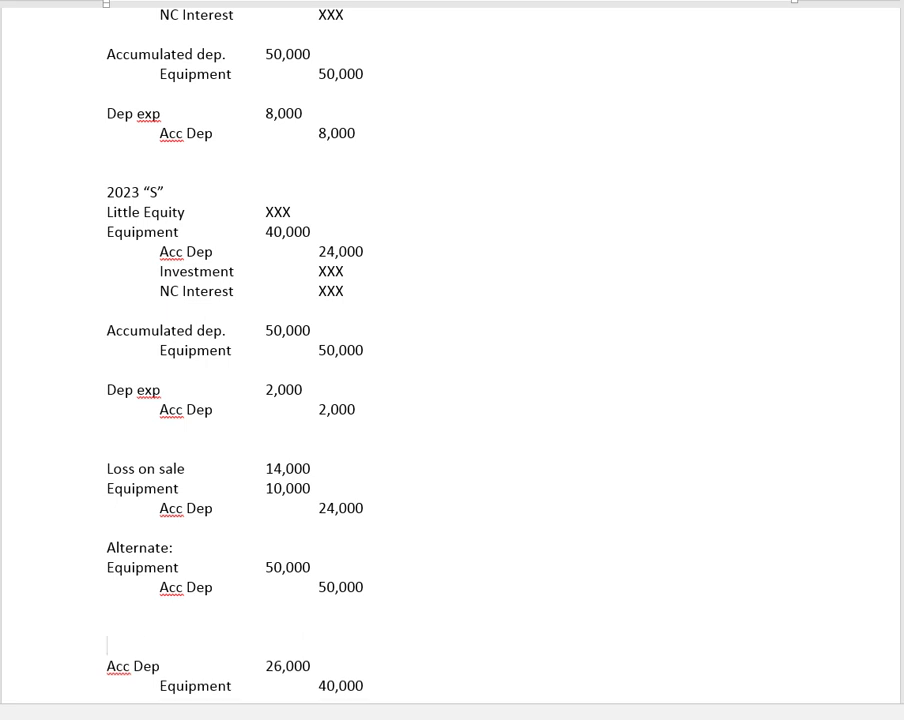
pyautogui.scroll(-3, 452, 360)
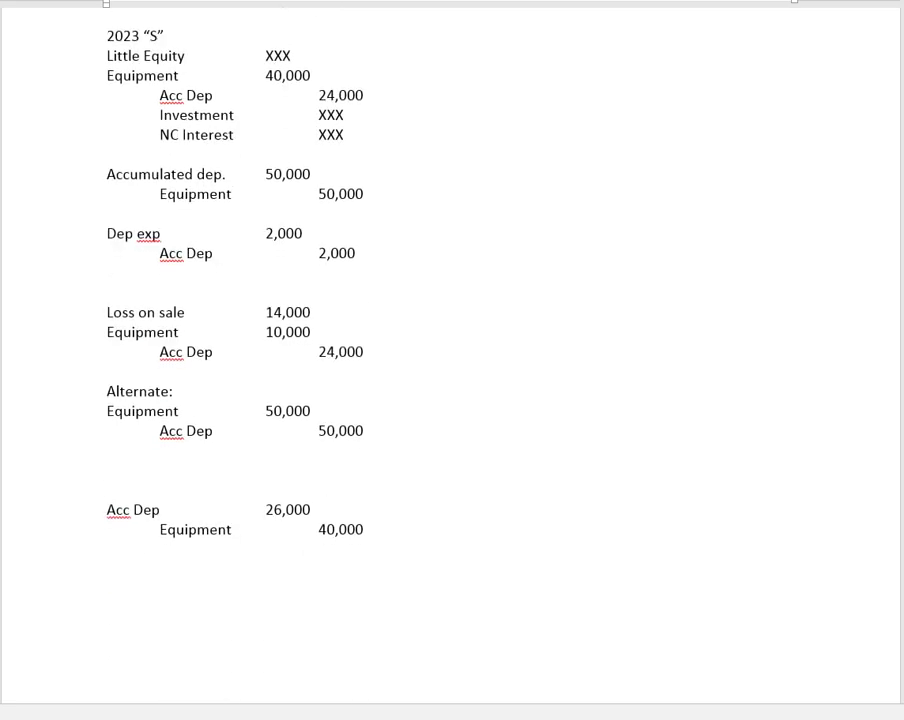
pyautogui.write('Loss on sale')
pyautogui.press('Tab')
pyautogui.write('14,')
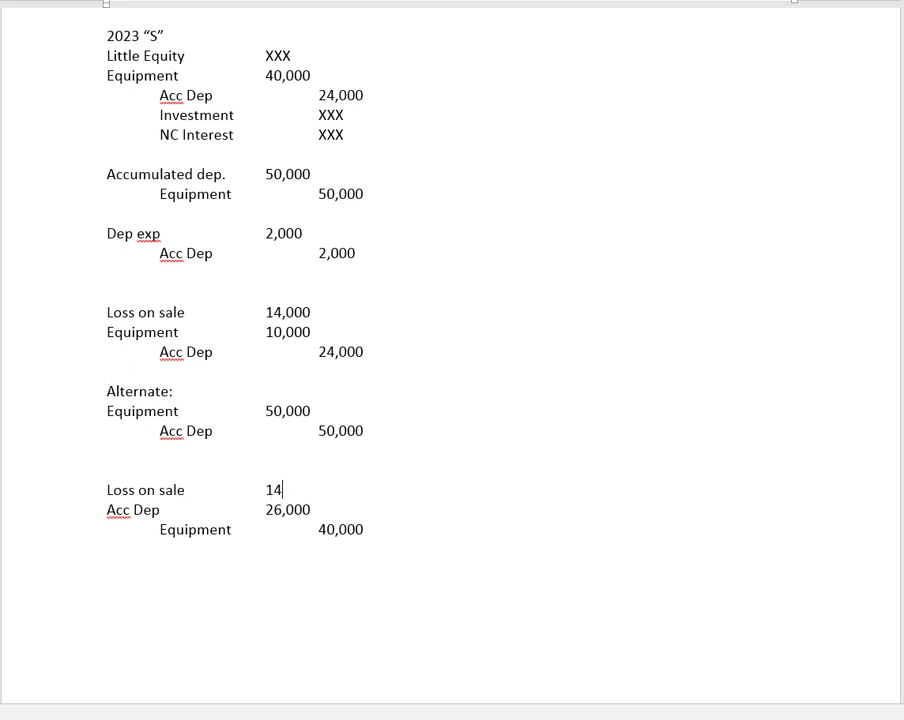
pyautogui.write('000')
# Step: Format the whole Alternate section, from its heading to the 40,000 Equipment credit, in bold italics
pyautogui.moveTo(90, 391); pyautogui.dragTo(90, 530)
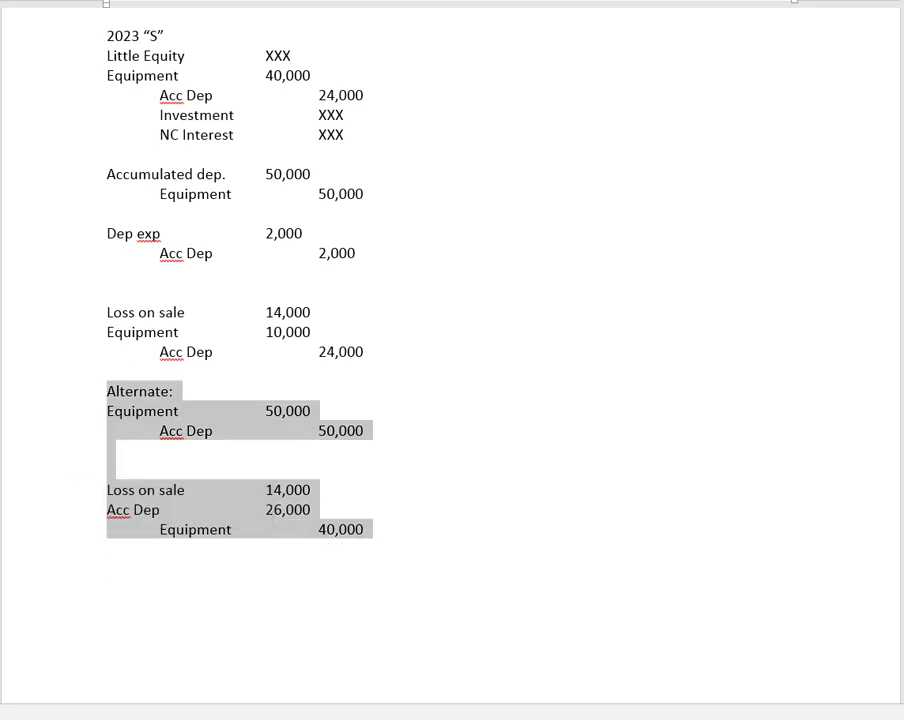
pyautogui.hotkey('ctrl', 'b')
pyautogui.hotkey('ctrl', 'i')
pyautogui.click(313, 509)
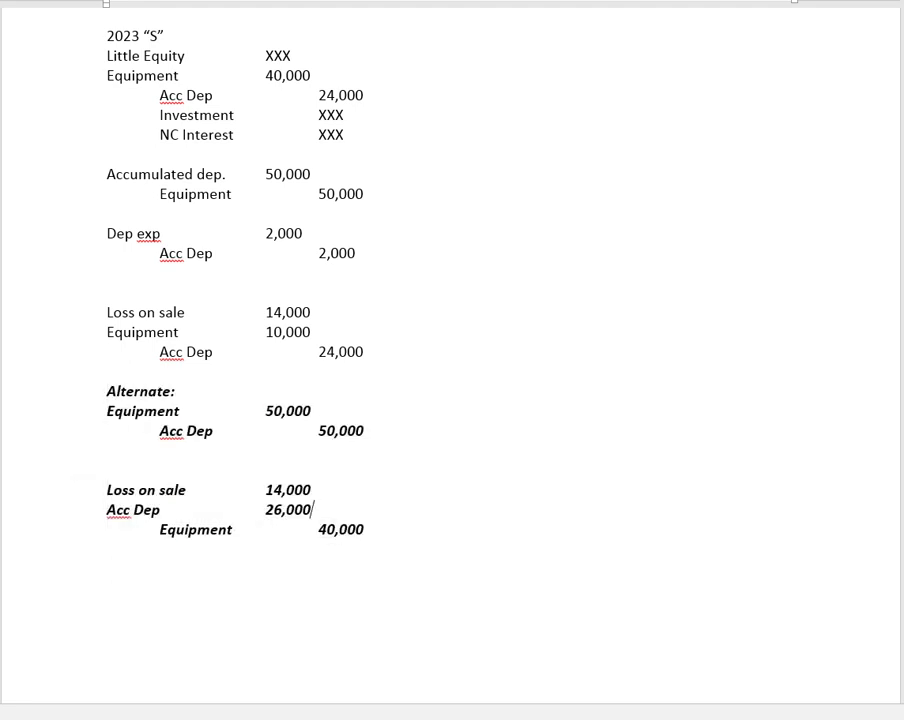